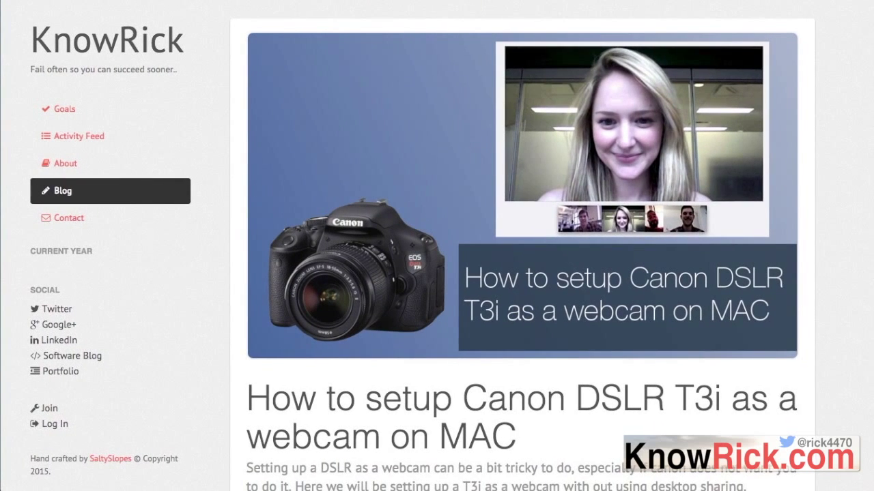
# Step: Open the Canon T3i EOS Utility 2 download page from the setup article, look over its download links, and return to the article
pyautogui.scroll(-2, 509, 218)
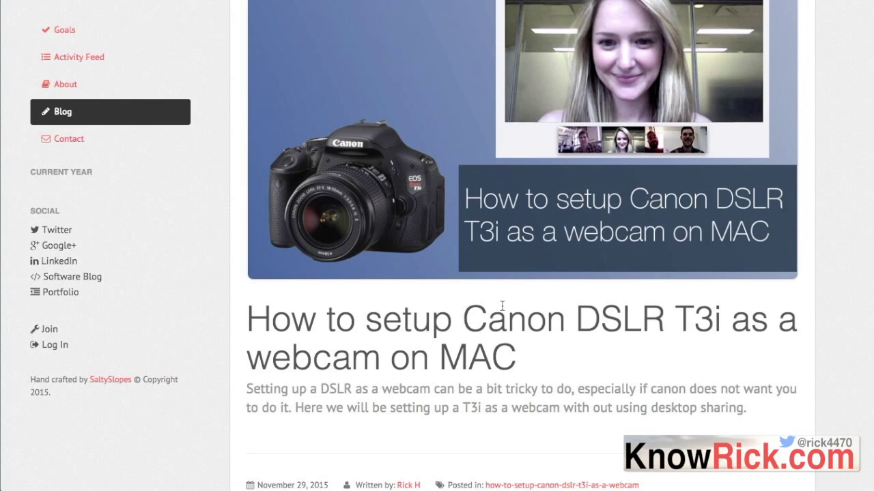
pyautogui.scroll(-6, 500, 306)
pyautogui.scroll(-1, 500, 343)
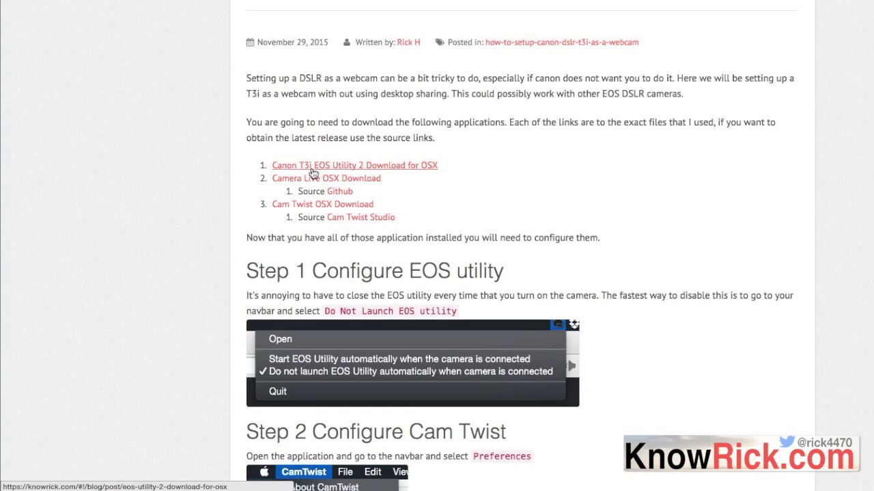
pyautogui.click(311, 172)
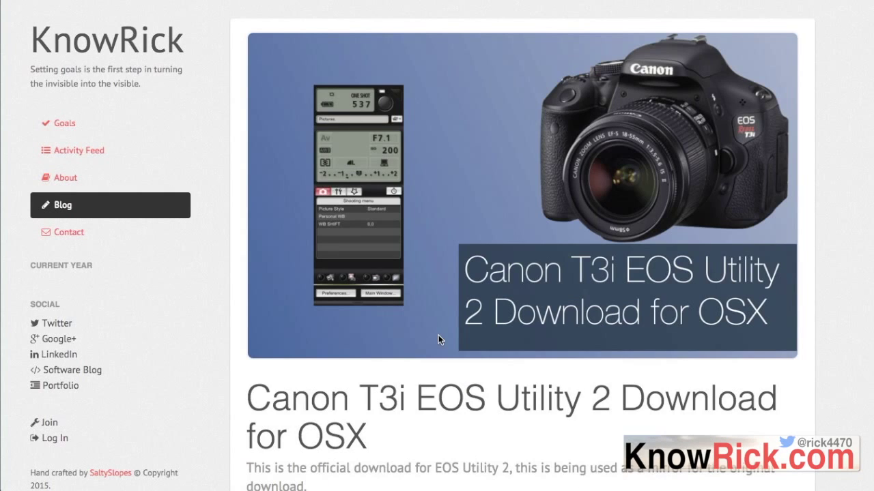
pyautogui.scroll(-5, 526, 330)
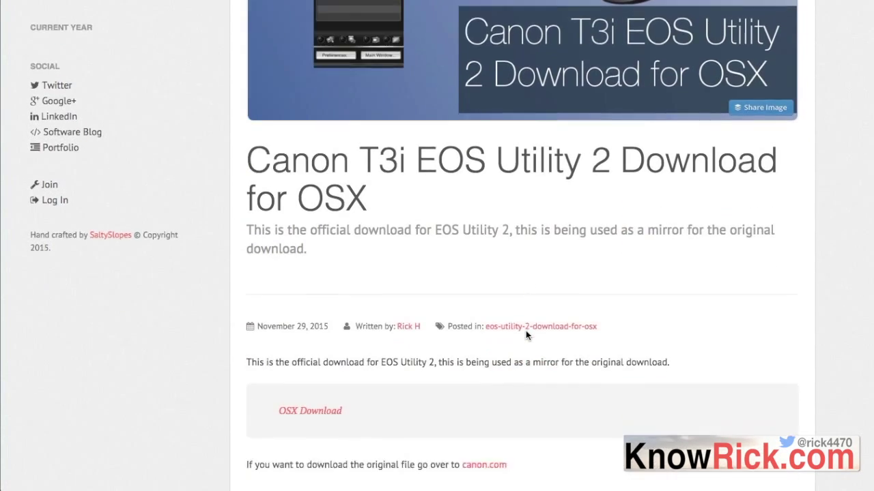
pyautogui.scroll(4, 526, 330)
pyautogui.scroll(1, 526, 332)
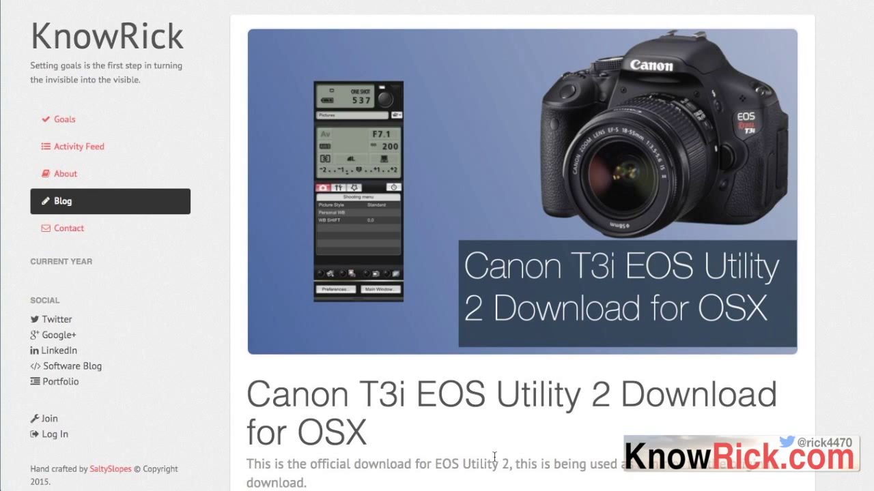
pyautogui.scroll(-6, 435, 362)
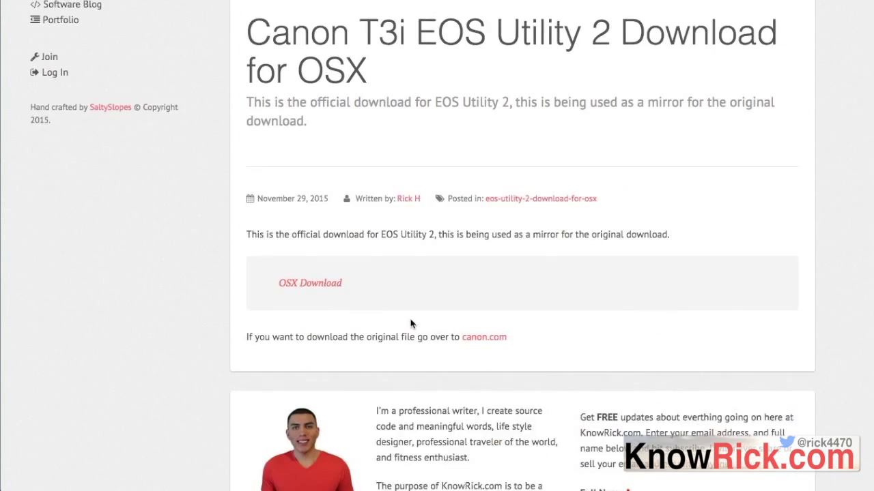
pyautogui.press('super+bracketleft')
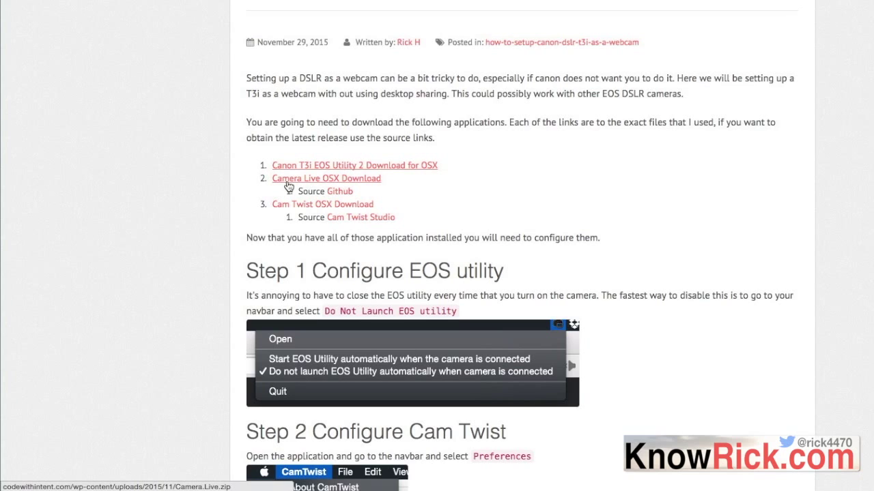
# Step: Check the Camera Live source releases on GitHub, return to the article, and download Camera Live for OSX
pyautogui.click(345, 193)
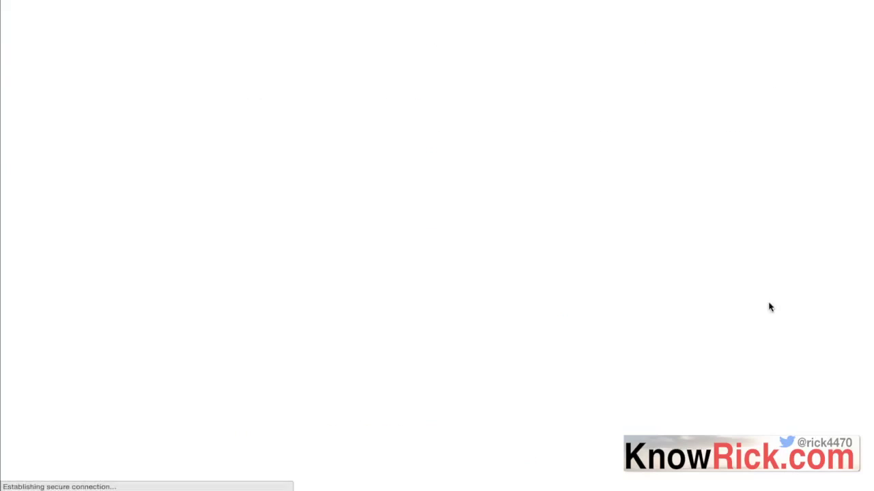
pyautogui.scroll(-4, 353, 252)
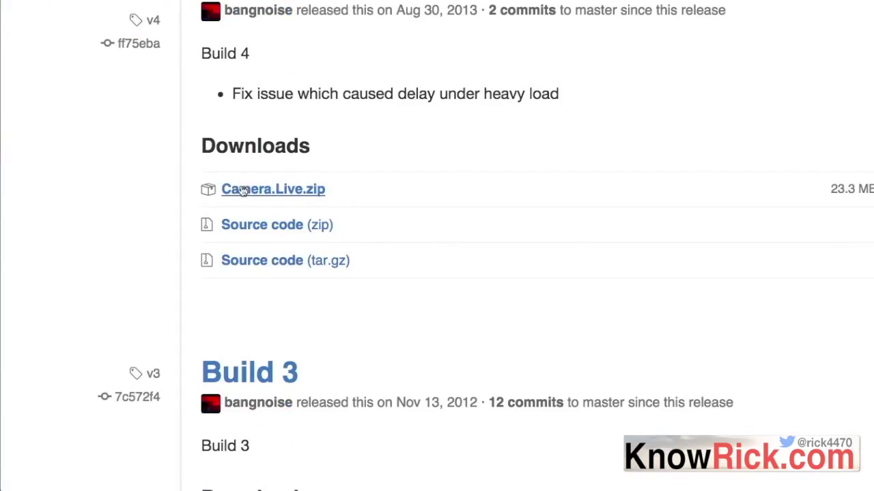
pyautogui.press('super+bracketleft')
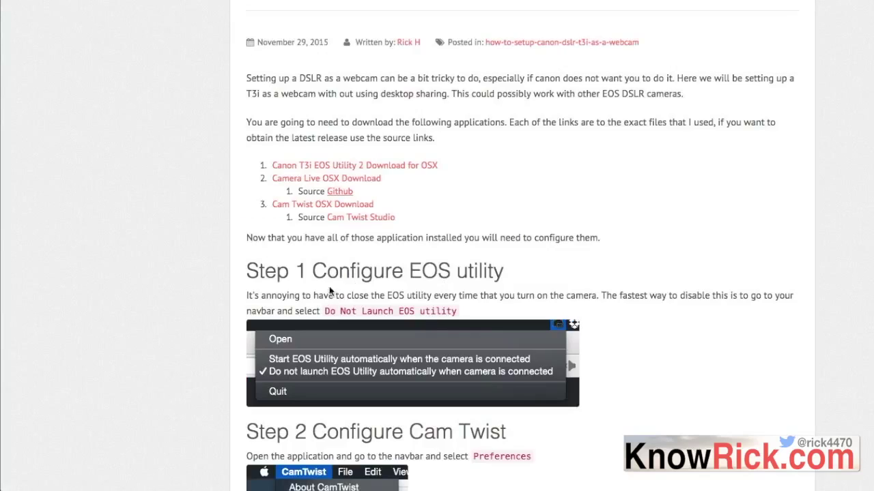
pyautogui.click(340, 179)
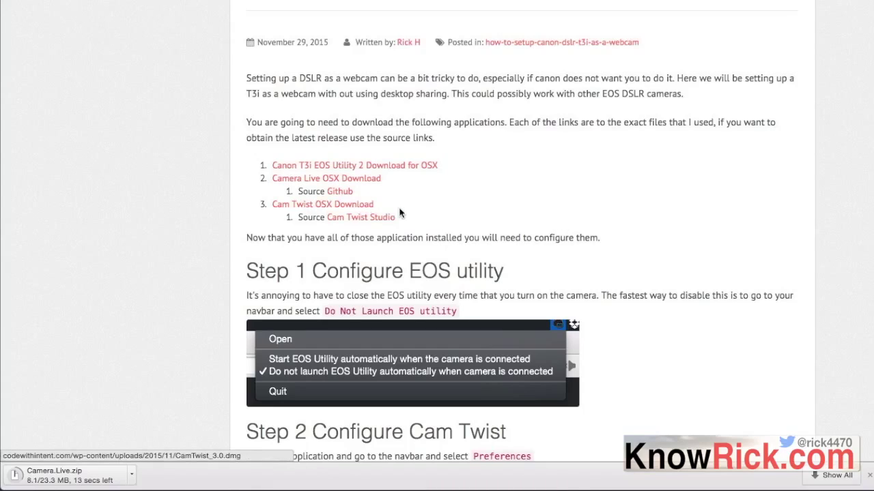
# Step: Check the CamTwist Studio source download page, return to the article, and download Cam Twist for OSX
pyautogui.click(367, 217)
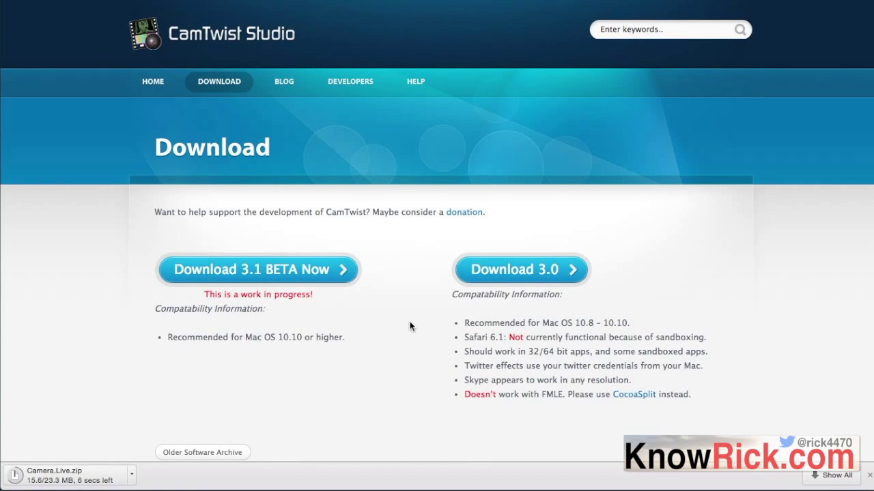
pyautogui.press('super+bracketleft')
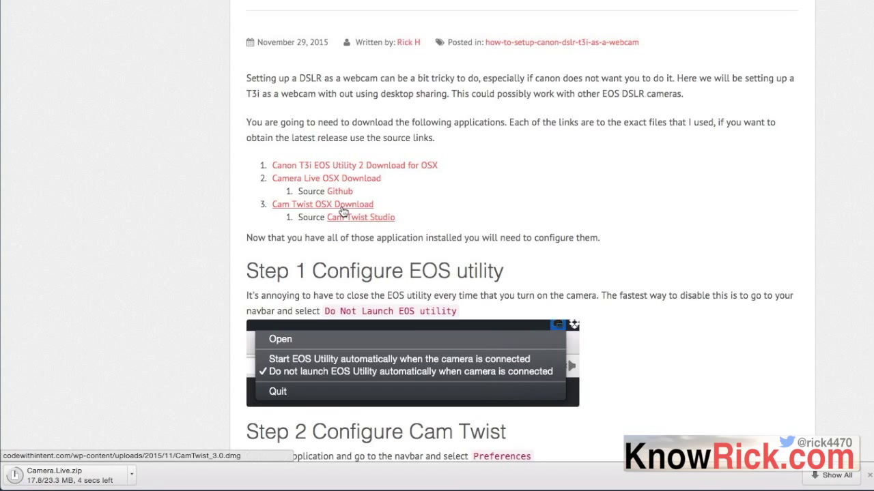
pyautogui.click(326, 204)
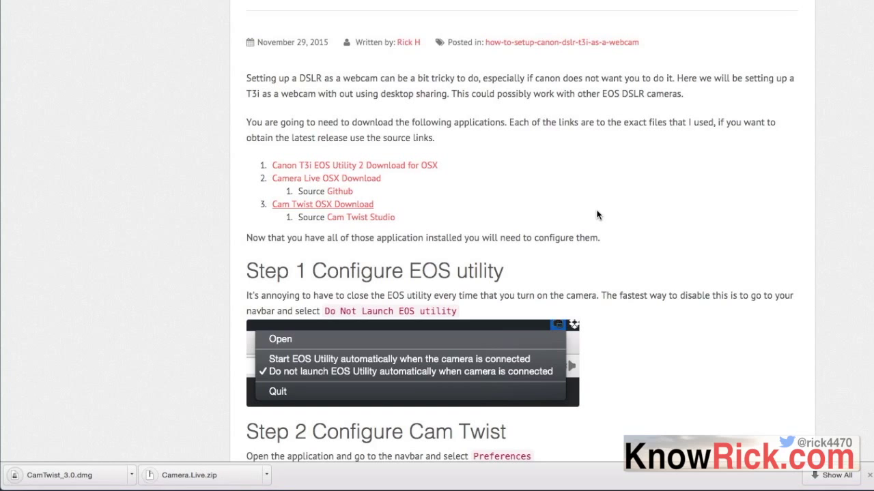
# Step: Unpack Camera.Live.zip and move the Camera Live application from Downloads to the Applications folder
pyautogui.scroll(-5, 597, 222)
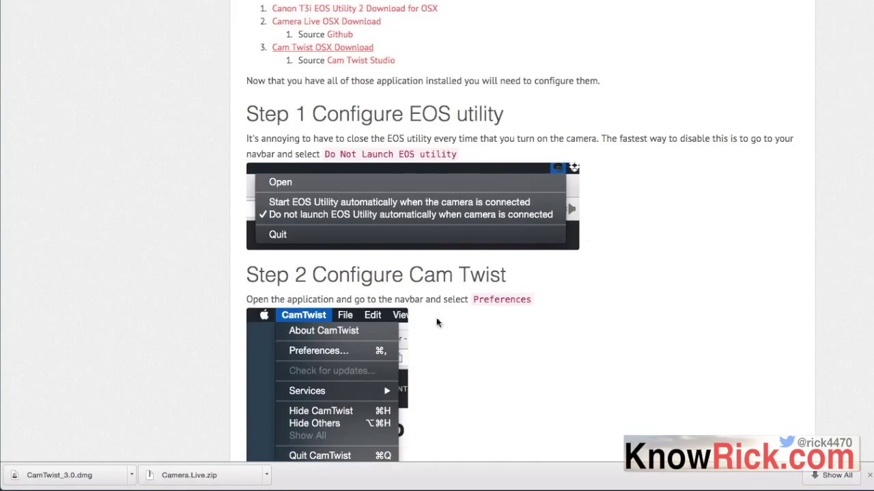
pyautogui.click(183, 471)
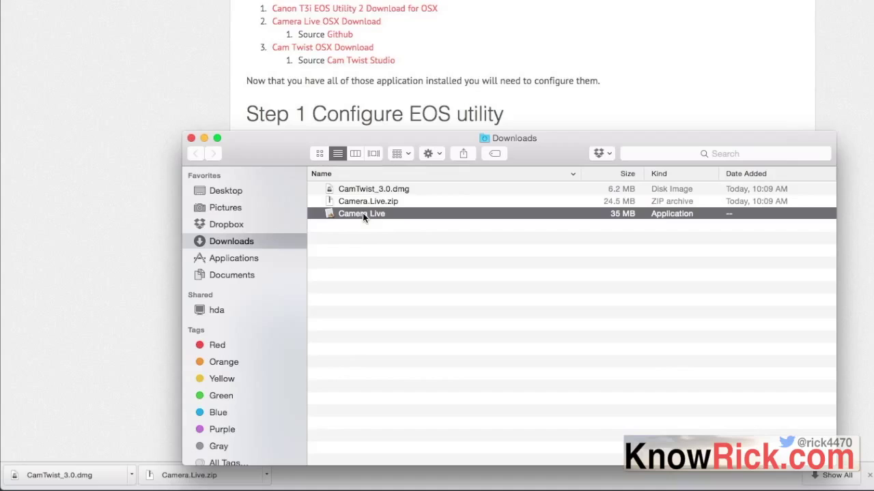
pyautogui.moveTo(362, 217); pyautogui.dragTo(246, 264)
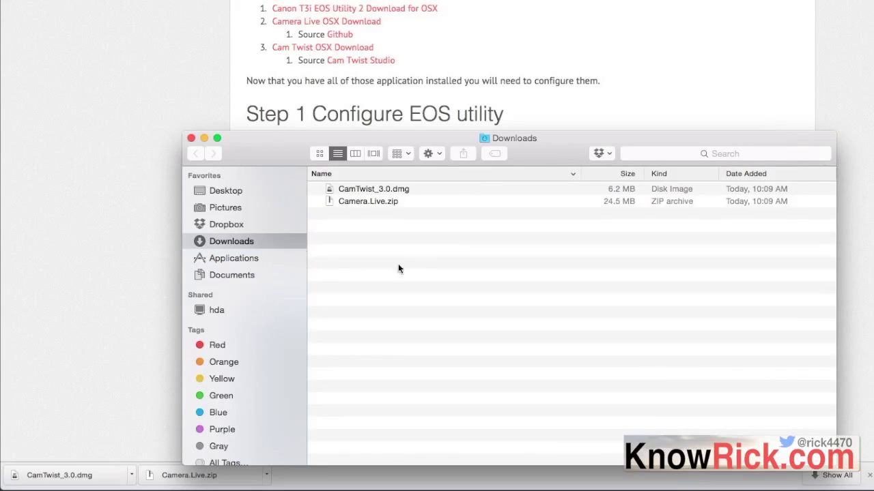
pyautogui.click(519, 117)
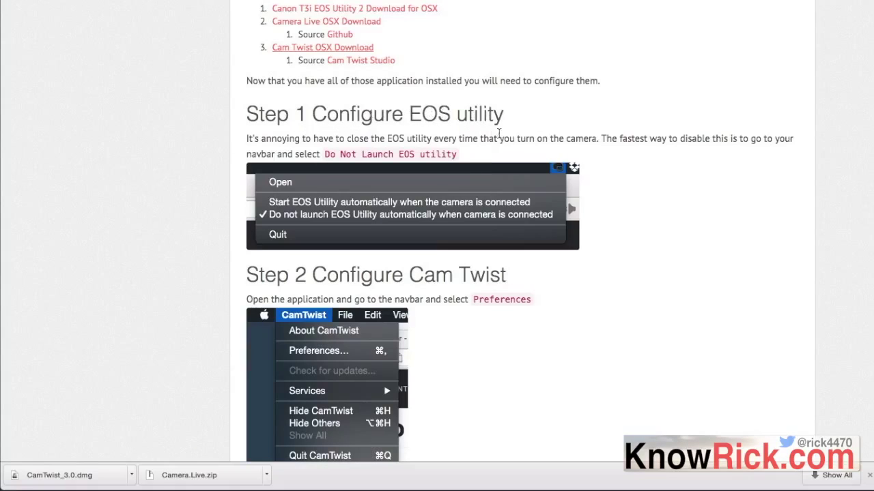
# Step: Open CamTwist_3.0.dmg from the Downloads folder and launch the CamTwist.pkg installer
pyautogui.scroll(-1, 421, 185)
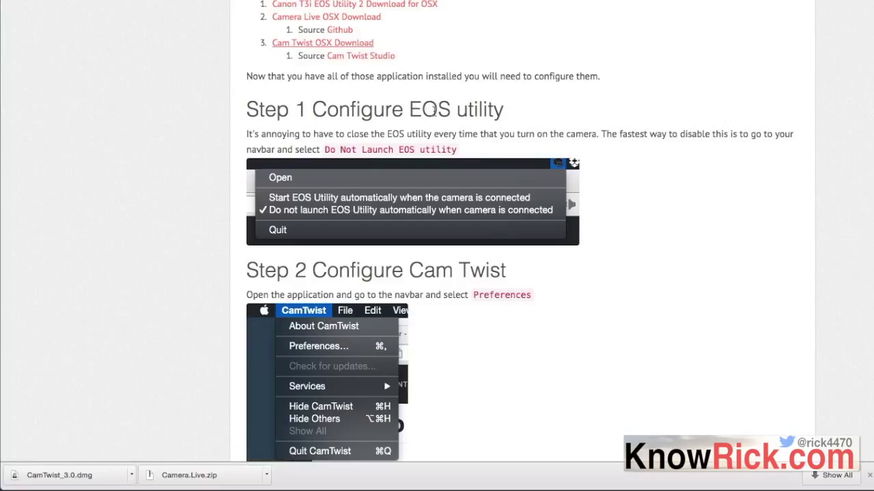
pyautogui.press('super+Tab')
pyautogui.click(377, 189)
pyautogui.doubleClick(376, 189)
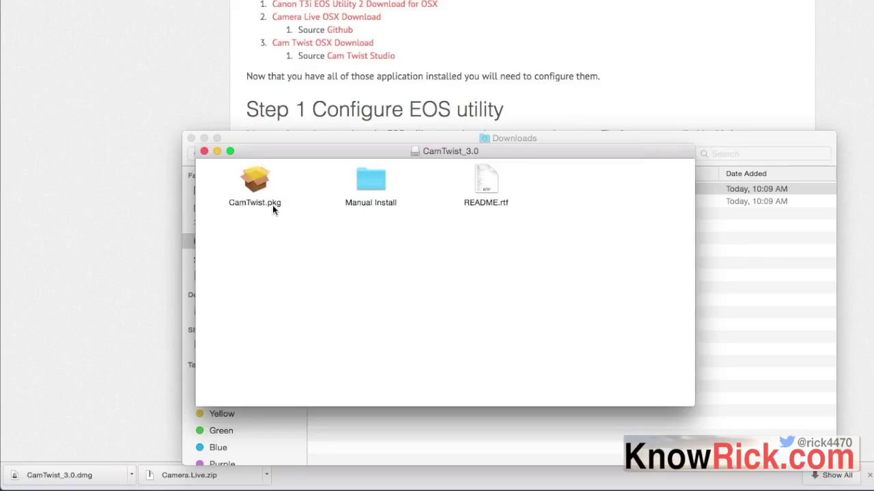
pyautogui.doubleClick(272, 207)
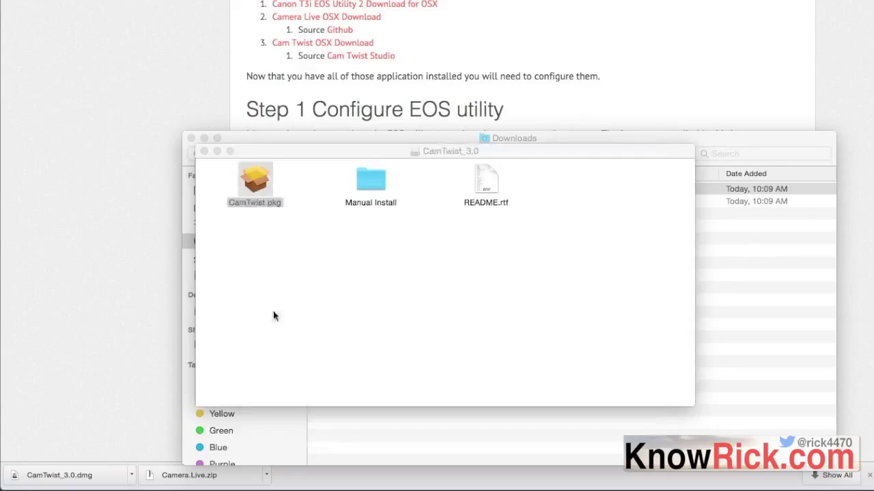
# Step: Run the standard CamTwist installation, authorize it with the account password, and close the installer
pyautogui.click(613, 397)
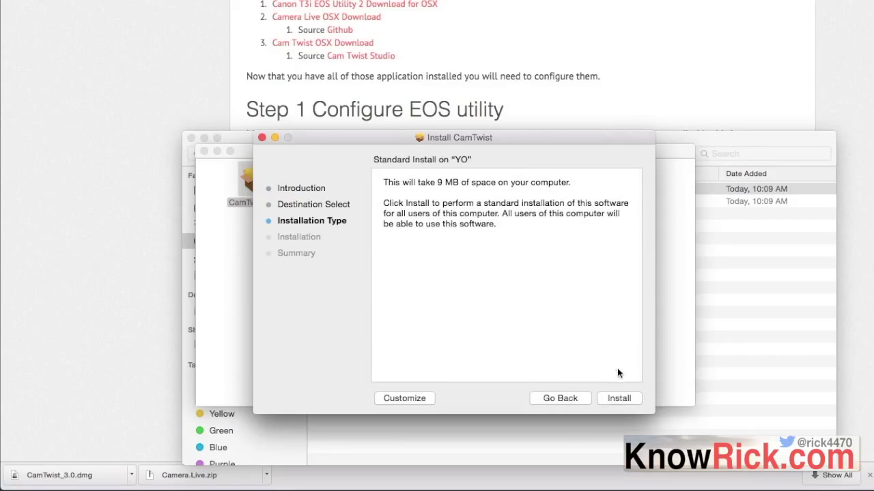
pyautogui.click(626, 400)
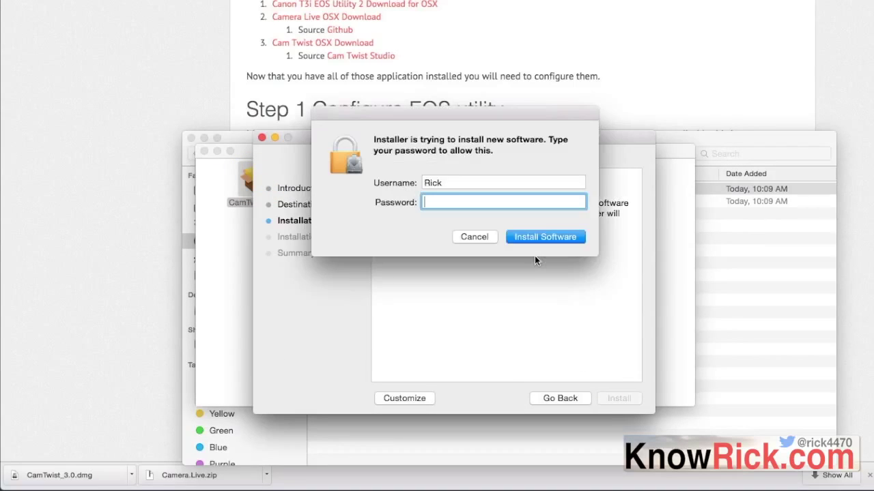
pyautogui.write('*********')
pyautogui.press('Return')
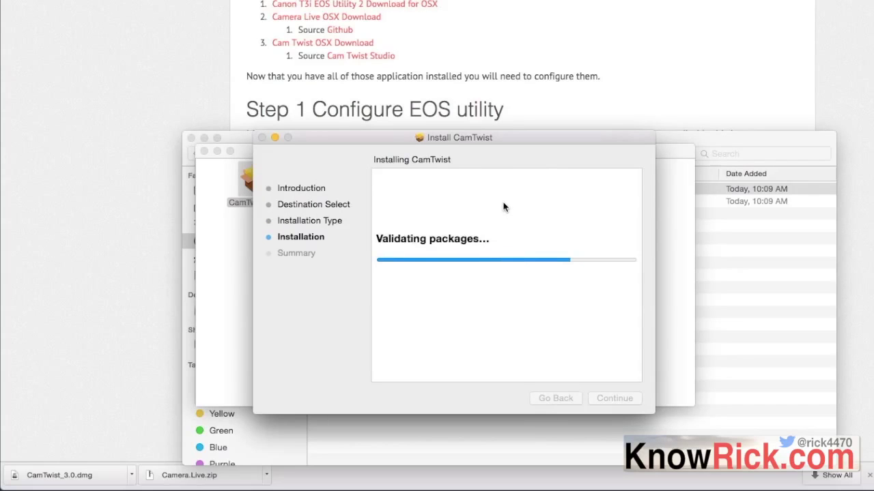
pyautogui.click(620, 398)
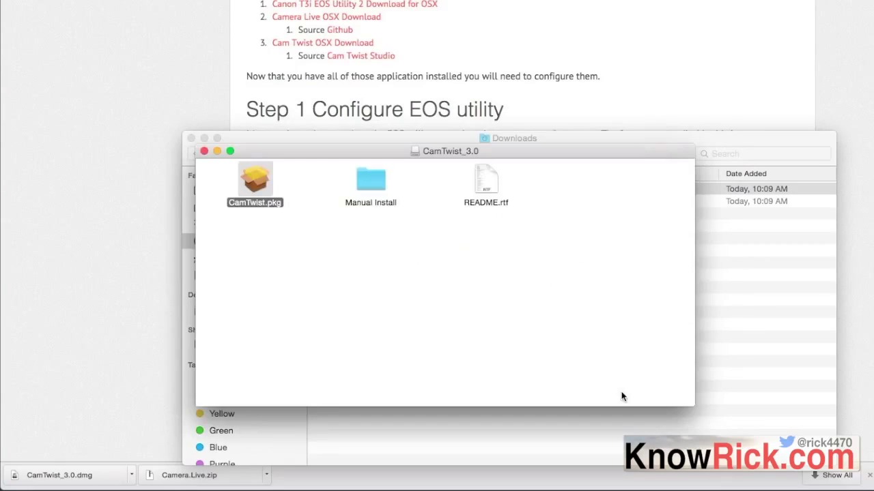
# Step: Close the CamTwist_3.0 and Downloads windows and dismiss the browser's list of finished downloads
pyautogui.click(451, 322)
pyautogui.press('super+w')
pyautogui.click(400, 250)
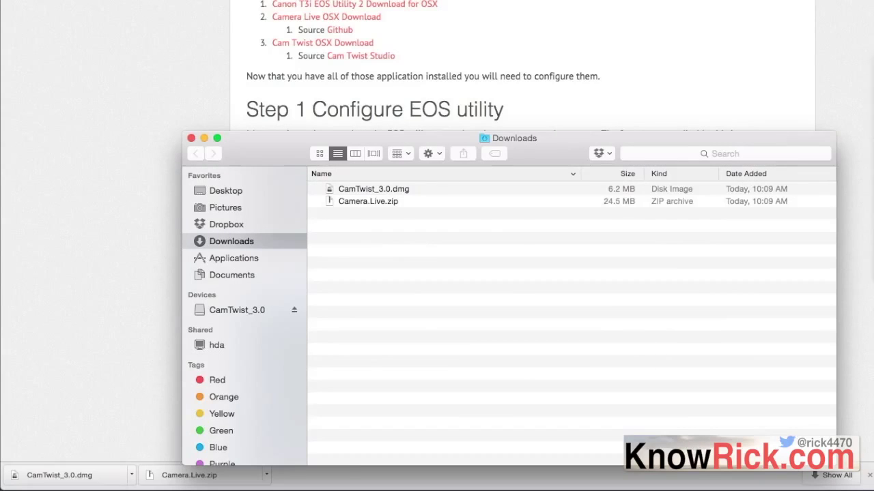
pyautogui.click(192, 139)
pyautogui.scroll(-3, 211, 195)
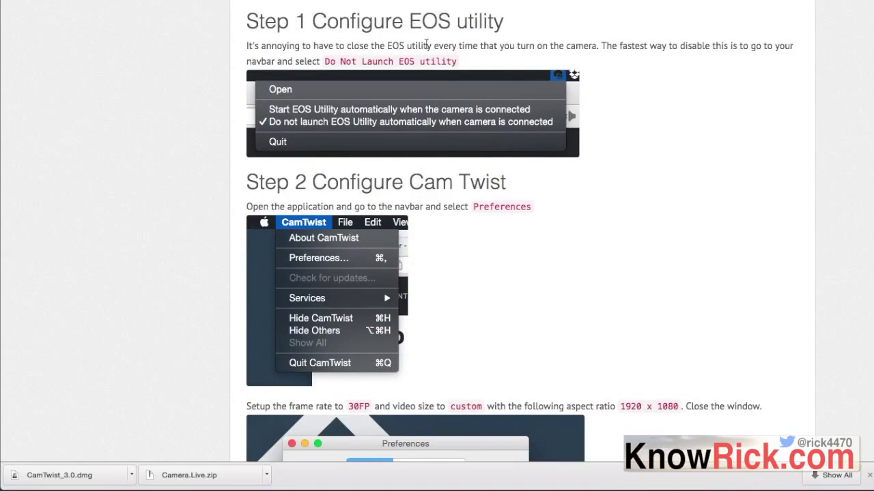
pyautogui.click(869, 475)
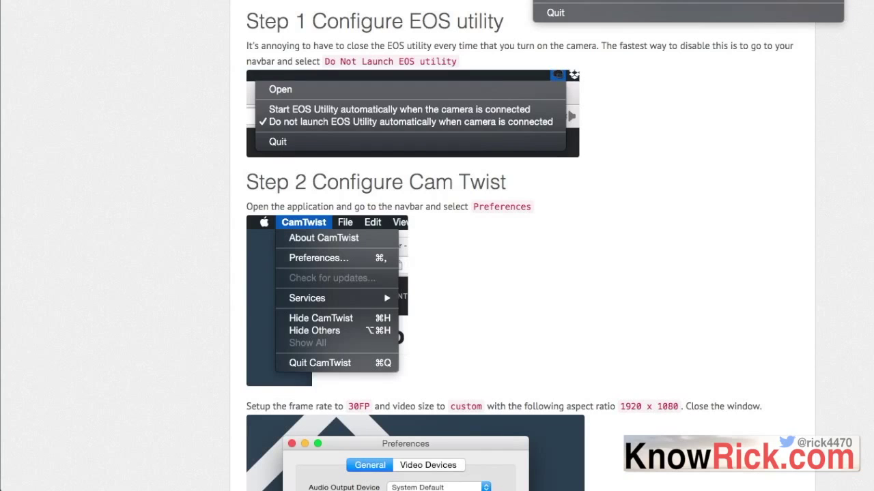
# Step: Dismiss the EOS Utility menu and review the article's Step 2 instructions for configuring Cam Twist
pyautogui.press('Escape')
pyautogui.scroll(-1, 631, 218)
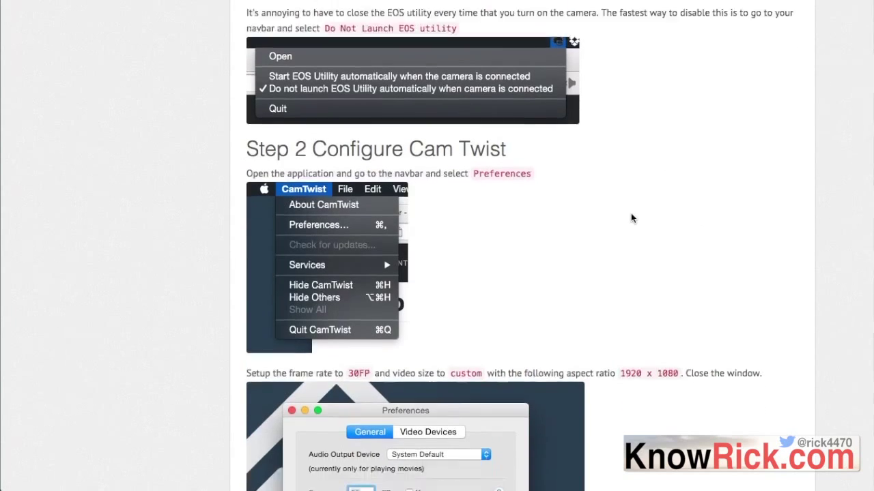
pyautogui.scroll(-2, 631, 218)
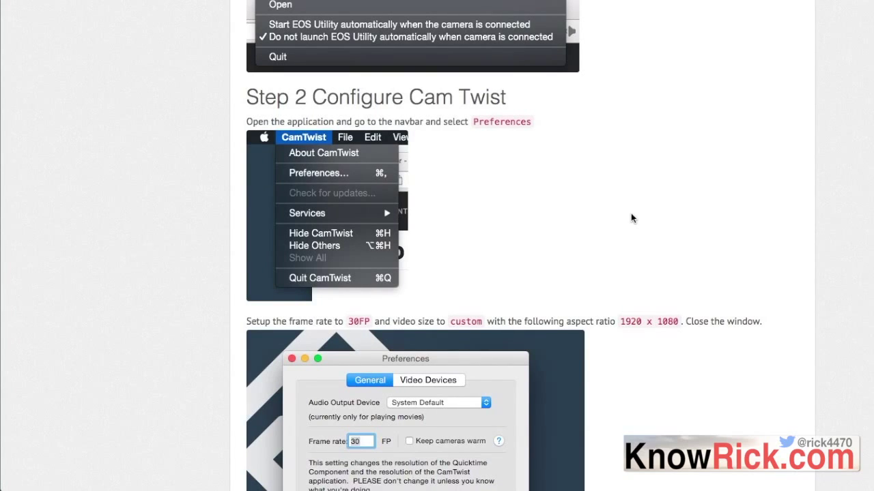
# Step: Launch CamTwist, close its main window, and bring up its Preferences
pyautogui.press('super+space')
pyautogui.write('camtwist')
pyautogui.press('Return')
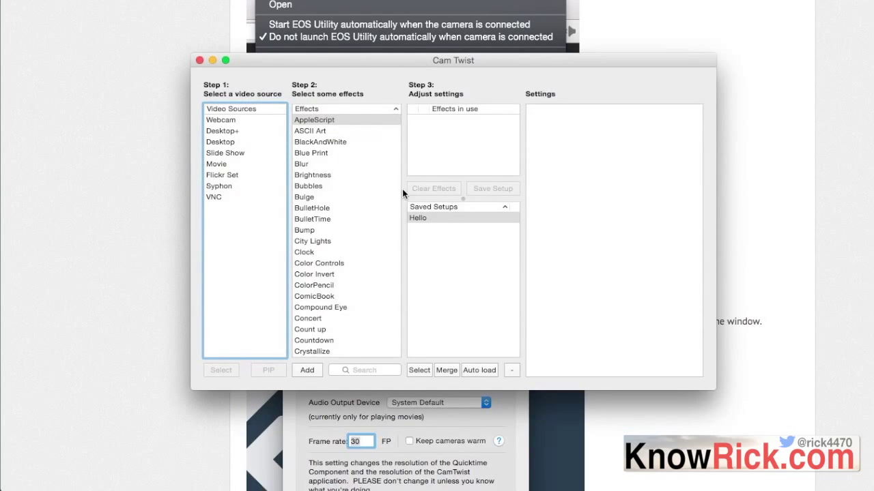
pyautogui.click(199, 60)
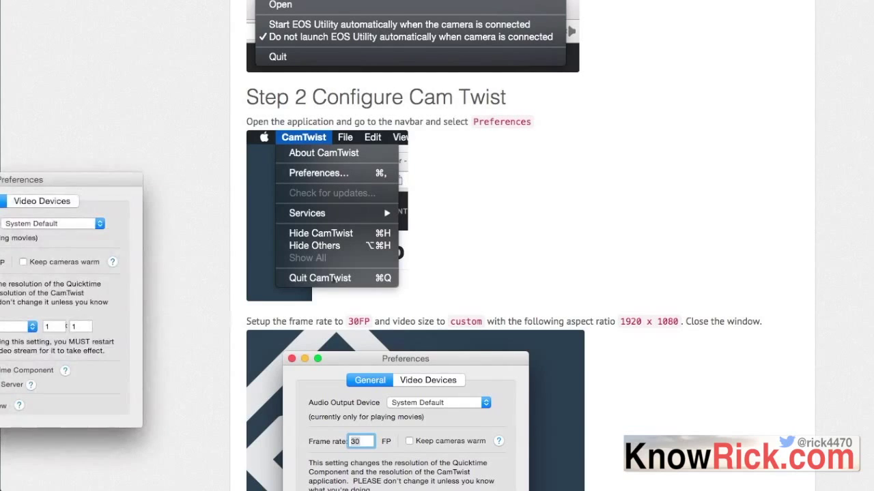
# Step: Place the Preferences beside the article's reference picture and set the custom video size to 1920 x 1080
pyautogui.moveTo(73, 180); pyautogui.dragTo(546, 152)
pyautogui.scroll(-5, 303, 236)
pyautogui.scroll(-3, 300, 236)
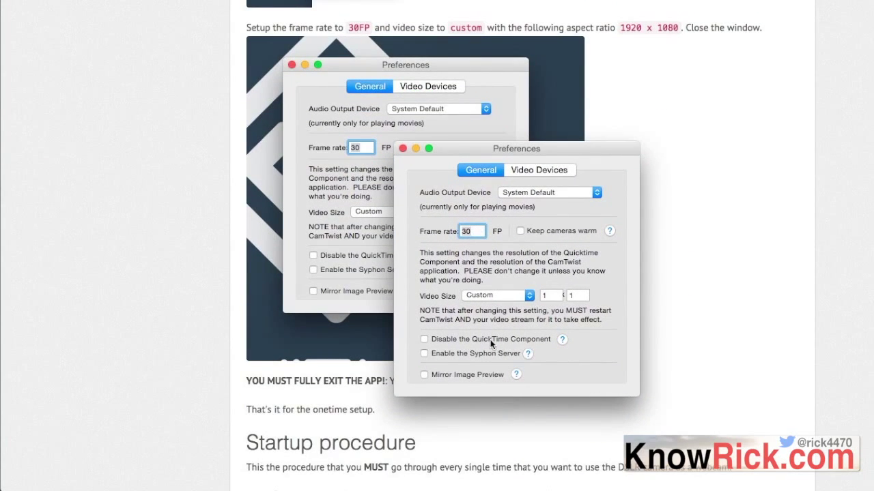
pyautogui.click(552, 294)
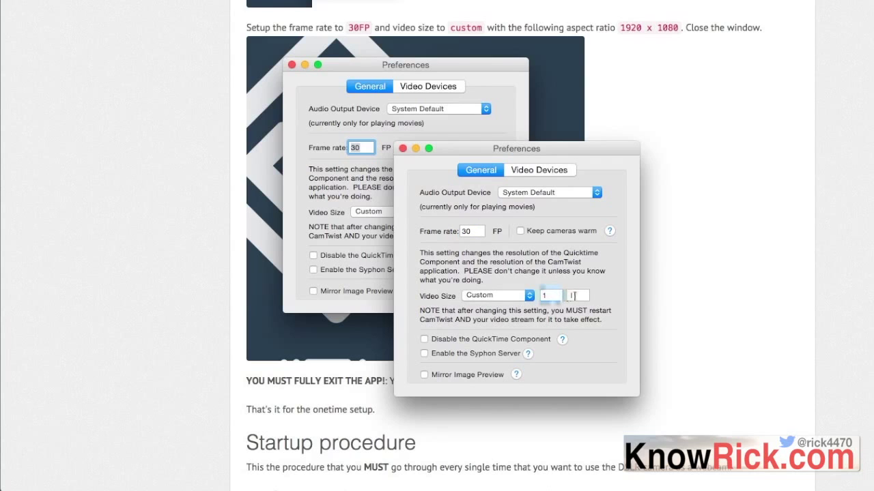
pyautogui.moveTo(544, 149); pyautogui.dragTo(678, 105)
pyautogui.write('1920')
pyautogui.press('Tab')
pyautogui.write('1')
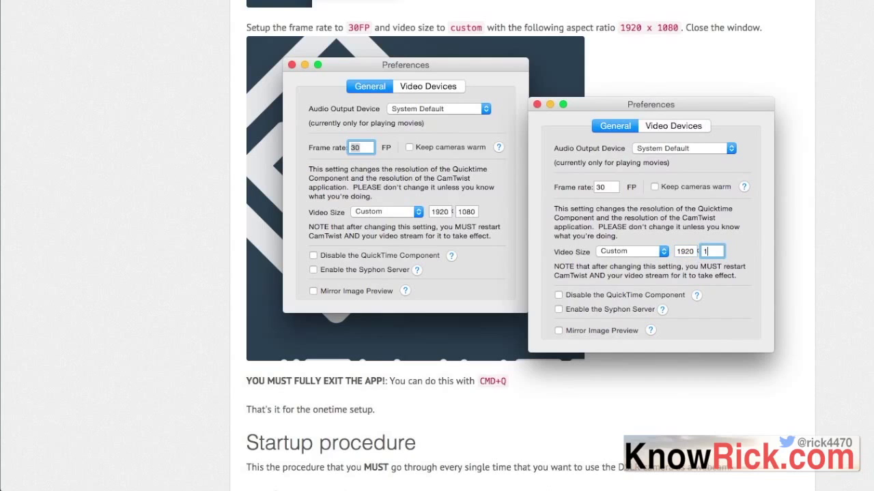
pyautogui.write('080')
# Step: Check the frame rate and custom video size in the General preferences against the article's values
pyautogui.click(681, 252)
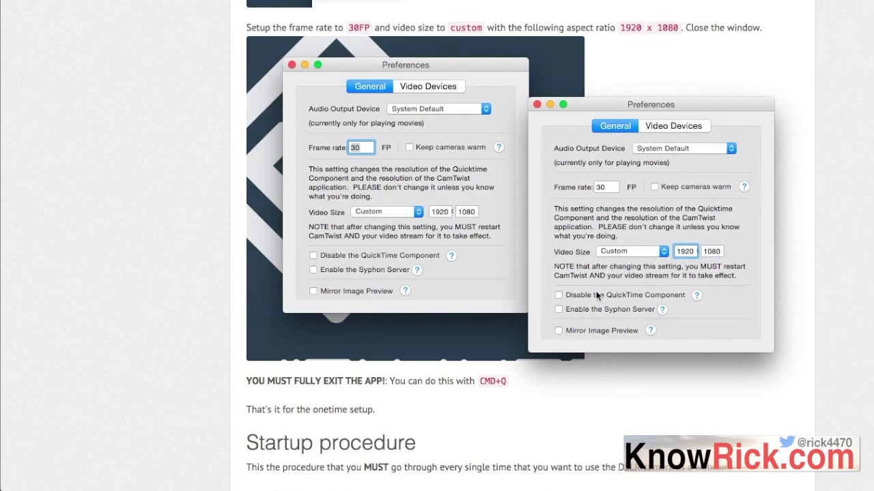
pyautogui.click(655, 125)
pyautogui.click(613, 127)
pyautogui.click(604, 187)
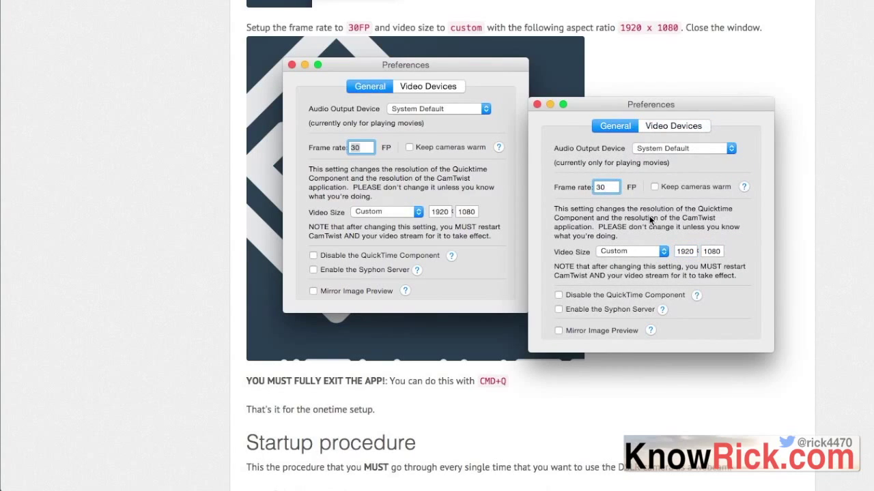
pyautogui.press('Tab')
pyautogui.press('Tab')
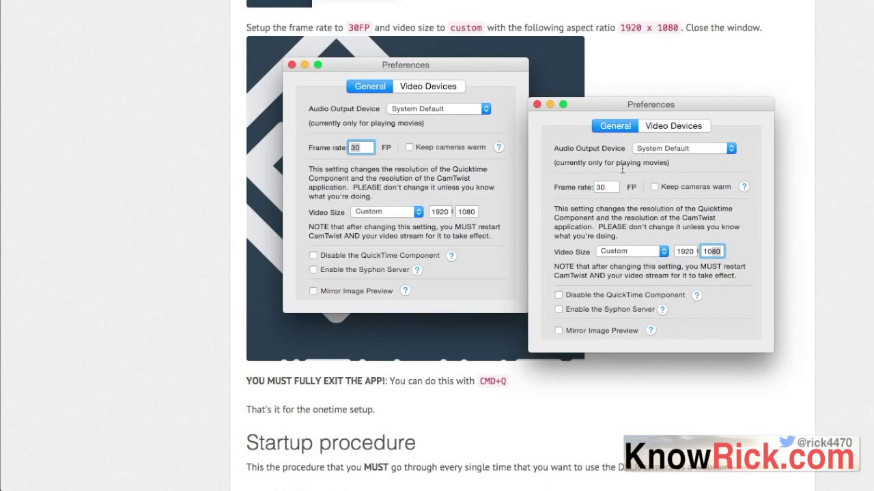
# Step: Close the CamTwist Preferences and bring up the article's Startup procedure list for reading
pyautogui.click(537, 103)
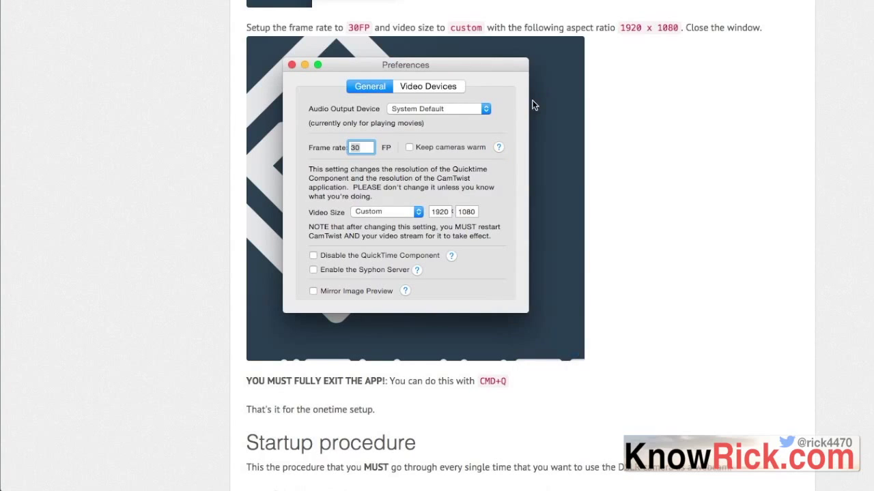
pyautogui.scroll(-3, 521, 172)
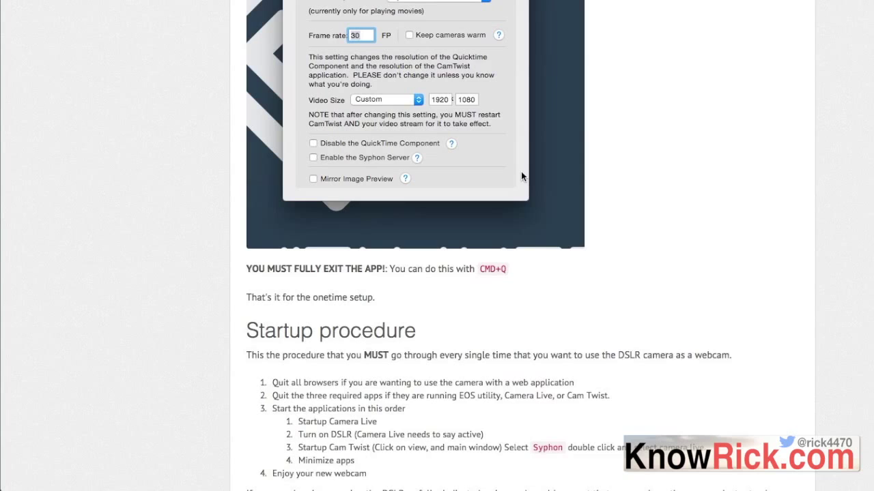
pyautogui.scroll(-5, 481, 229)
pyautogui.scroll(1, 481, 230)
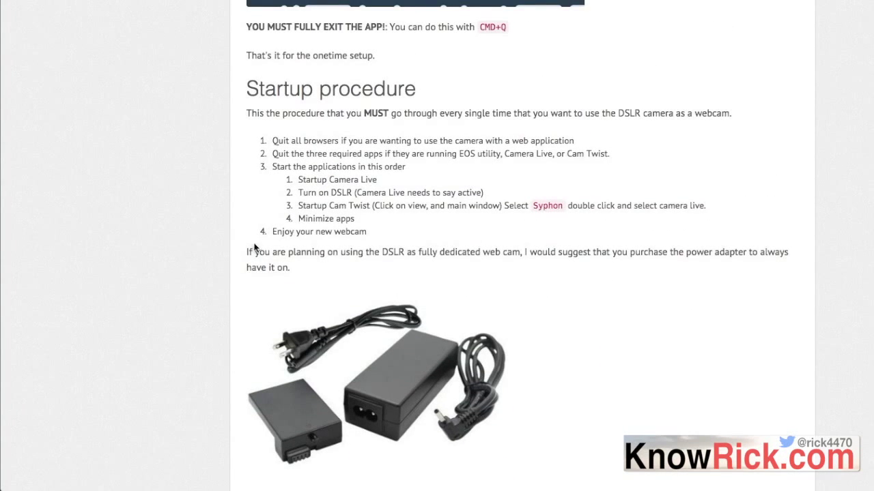
pyautogui.scroll(1, 374, 205)
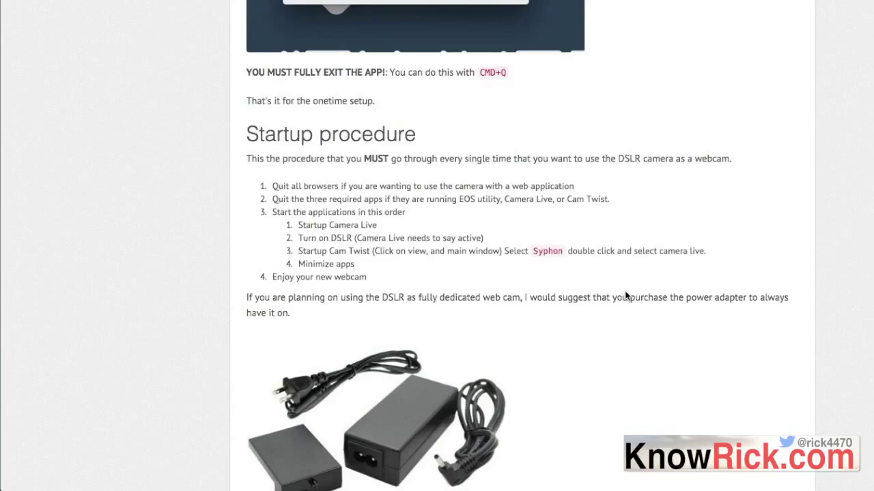
# Step: Launch Camera Live, approve opening the downloaded application, and move its window over the article
pyautogui.press('super+space')
pyautogui.write('camera')
pyautogui.press('Return')
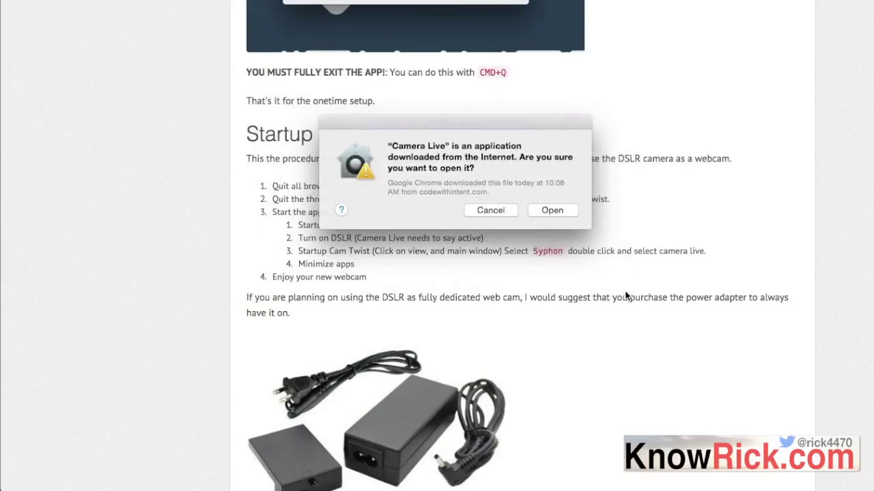
pyautogui.click(570, 214)
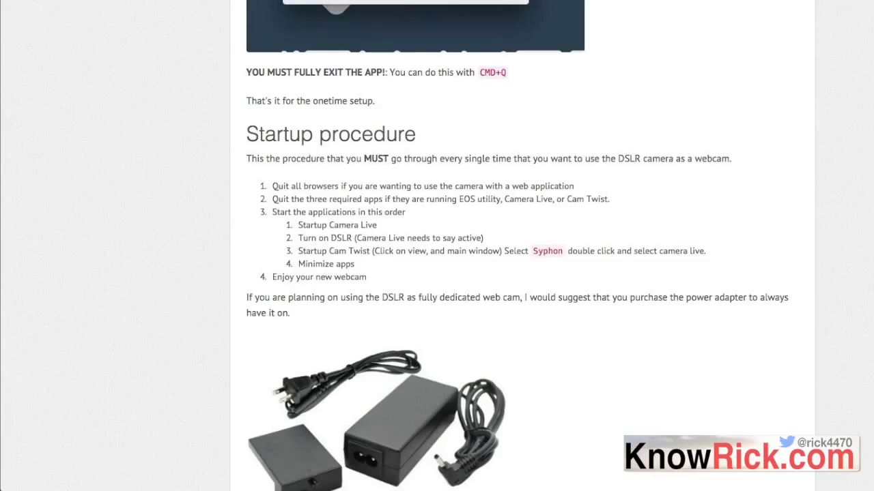
pyautogui.moveTo(101, 318); pyautogui.dragTo(488, 206)
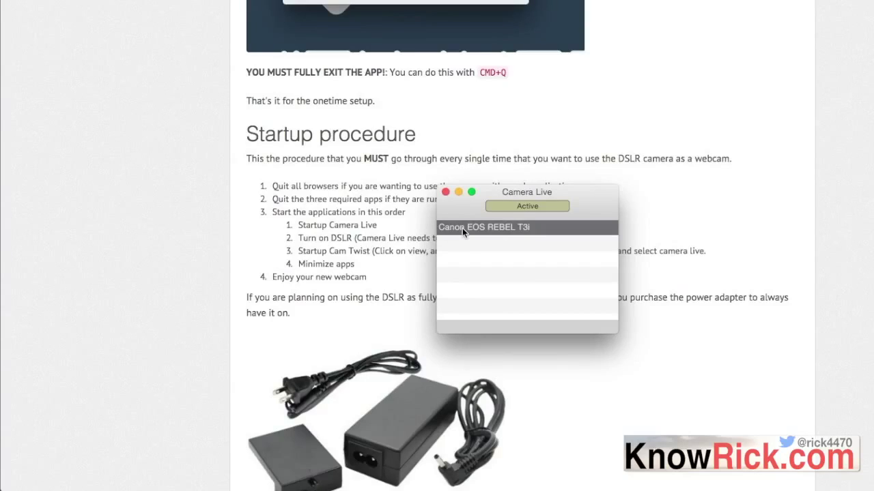
# Step: Launch CamTwist and bring its main window to the front over the article's startup instructions
pyautogui.click(314, 237)
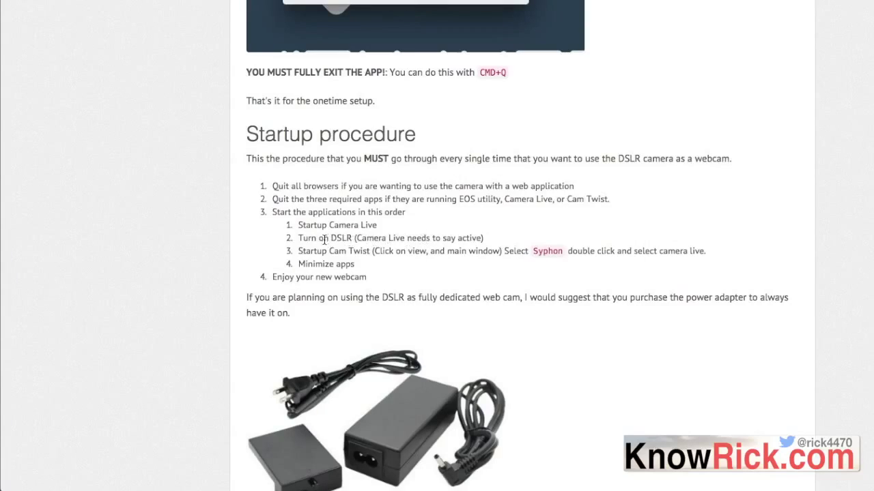
pyautogui.press('super+Tab')
pyautogui.click(312, 263)
pyautogui.press('super+space')
pyautogui.write('camtw')
pyautogui.press('Return')
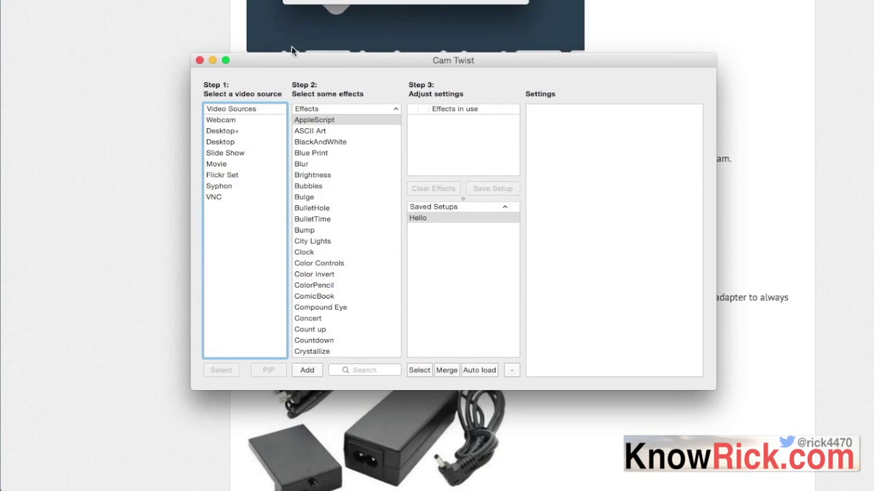
pyautogui.moveTo(357, 60); pyautogui.dragTo(287, 108)
pyautogui.press('super+m')
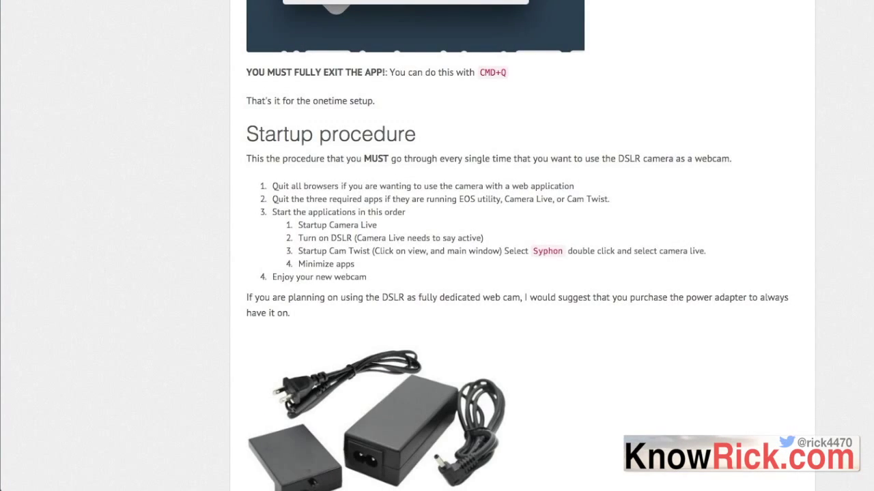
pyautogui.press('super+Tab')
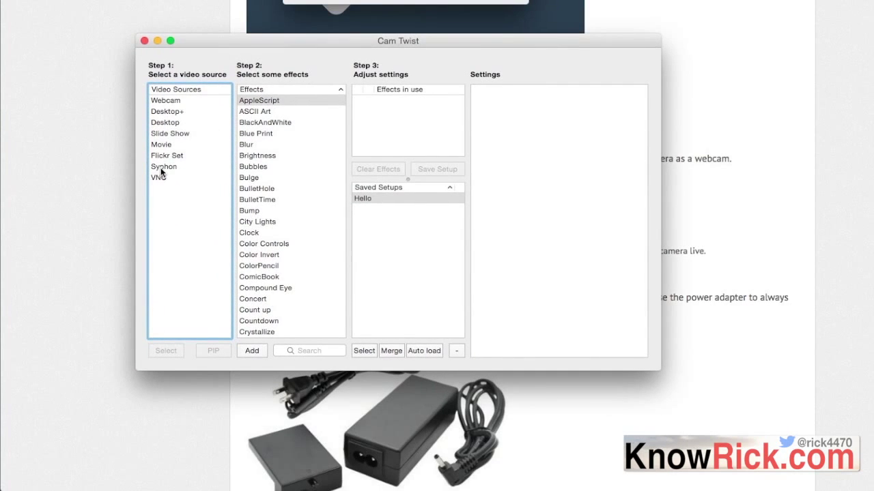
# Step: Choose Syphon as the video source and set its Syphon Server to Camera Live
pyautogui.doubleClick(161, 168)
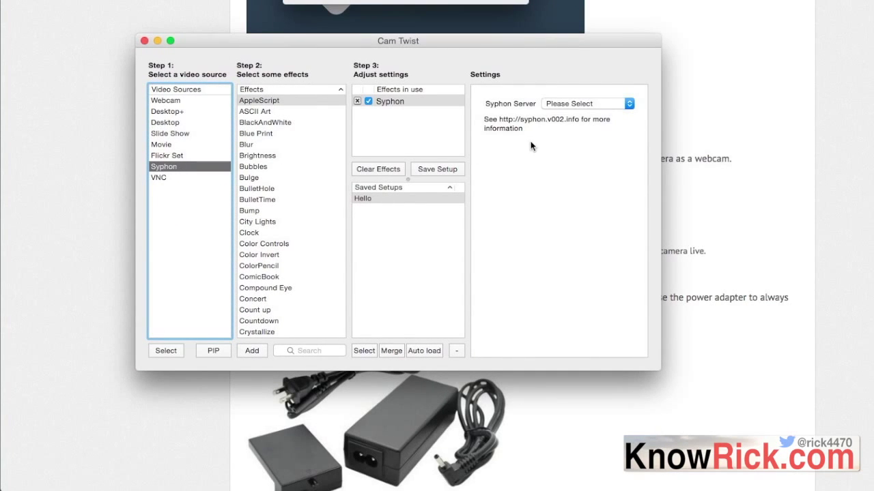
pyautogui.click(573, 103)
pyautogui.click(574, 112)
# Step: Add the Twitter Timeline effect from the effects list and save the setup as Twitter Cam
pyautogui.scroll(-15, 286, 184)
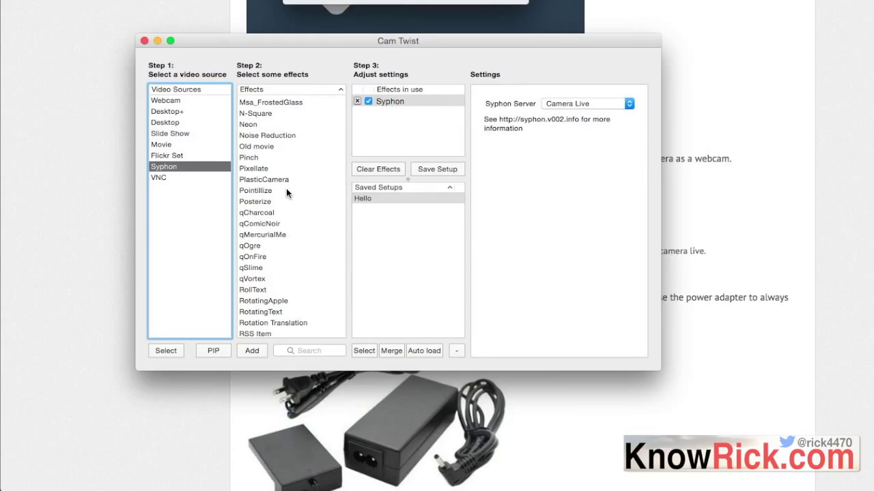
pyautogui.scroll(-10, 286, 191)
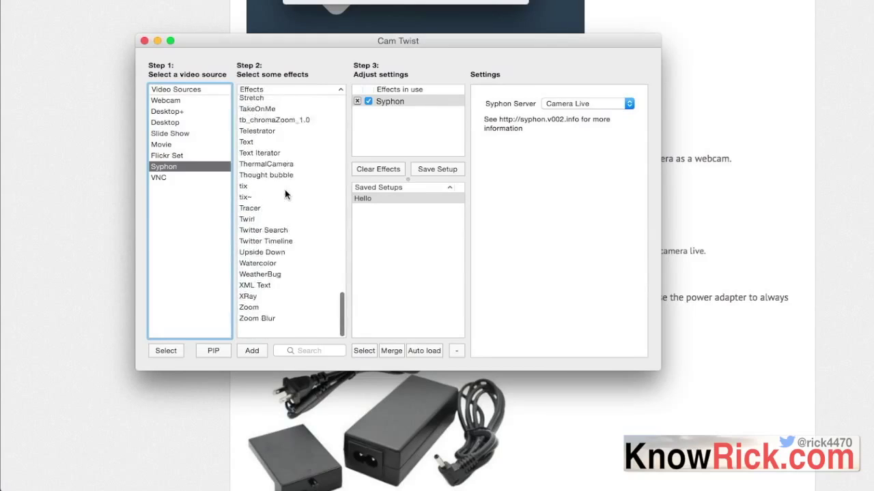
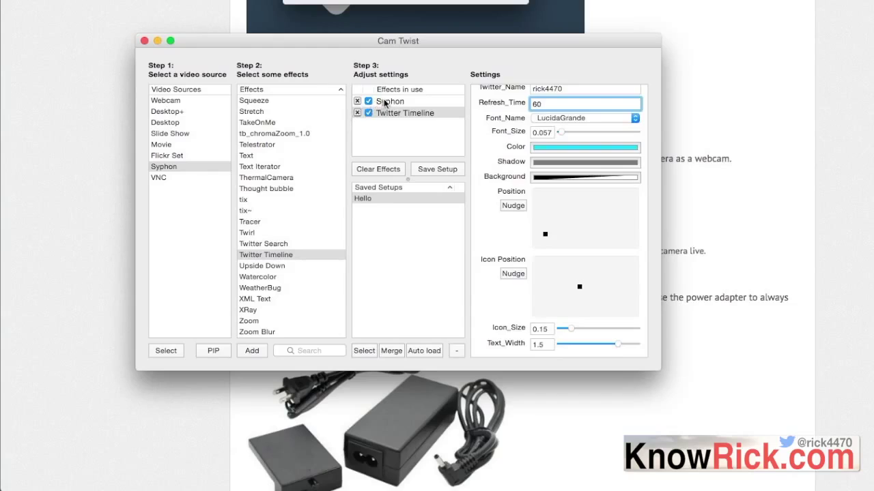
pyautogui.click(445, 169)
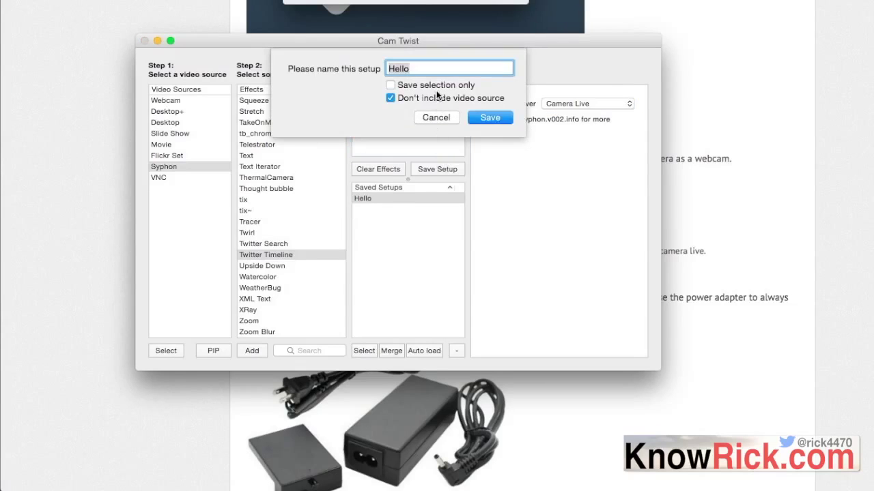
pyautogui.press('BackSpace')
pyautogui.write('Twitter Cam')
pyautogui.press('Return')
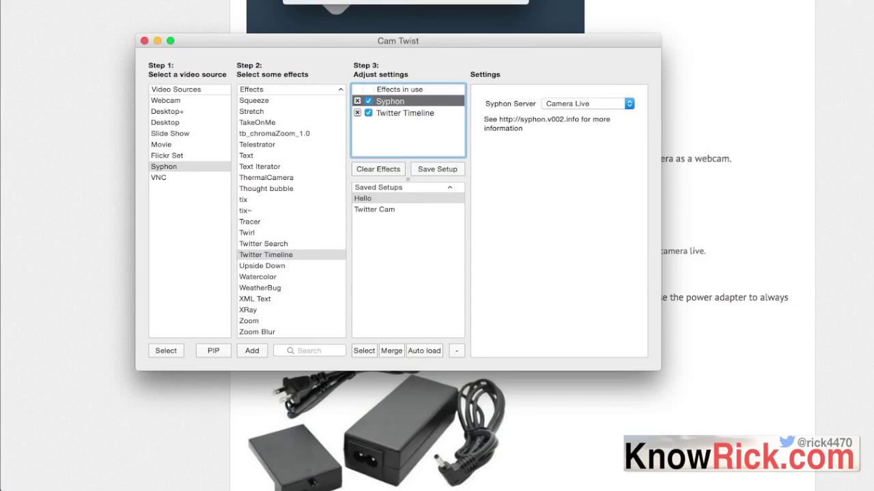
# Step: Load the saved Twitter Cam setup and inspect the settings of its Twitter Timeline and Syphon entries
pyautogui.click(387, 211)
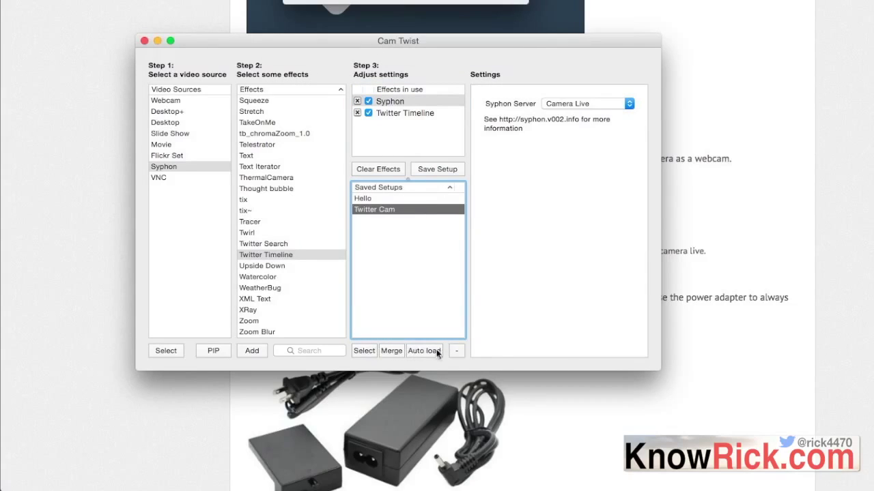
pyautogui.click(392, 200)
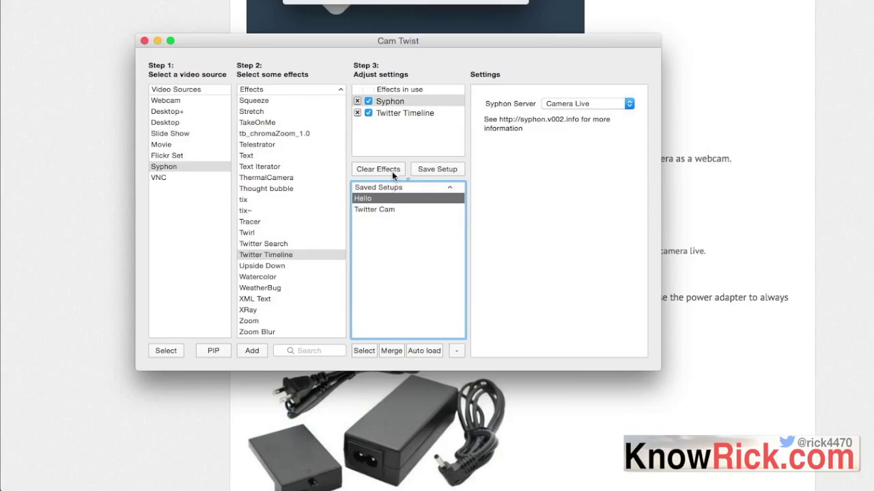
pyautogui.doubleClick(394, 210)
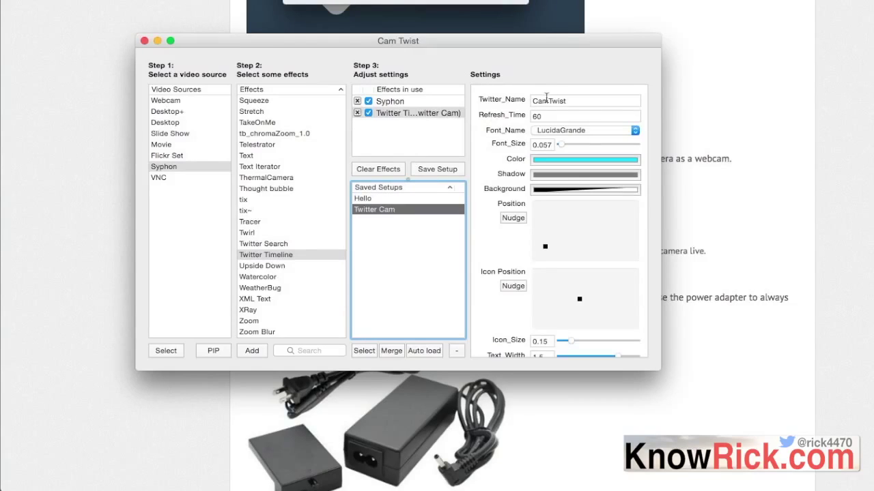
pyautogui.doubleClick(409, 112)
pyautogui.click(394, 102)
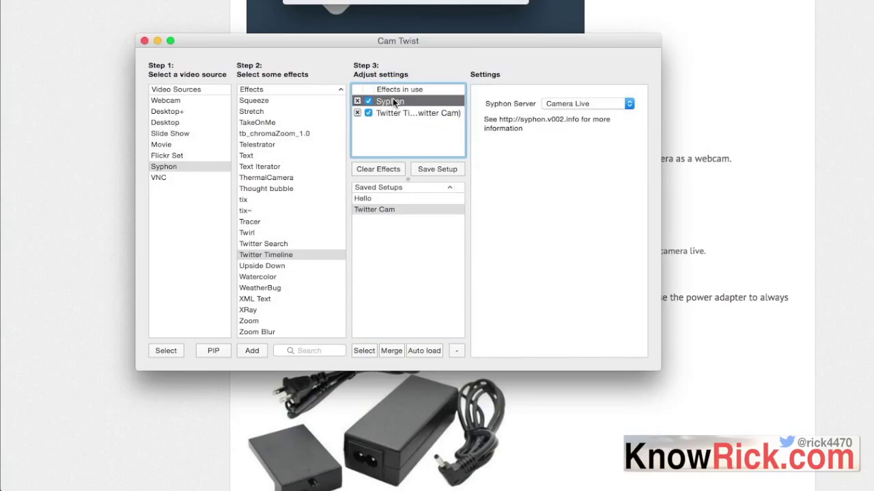
pyautogui.click(392, 109)
pyautogui.click(392, 105)
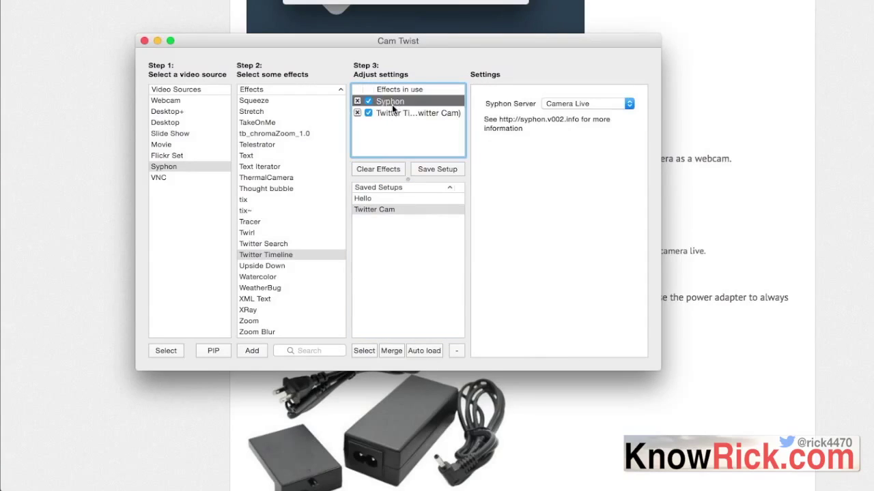
# Step: Apply the saved Twitter Cam setup and set it to load automatically
pyautogui.click(389, 212)
pyautogui.click(367, 351)
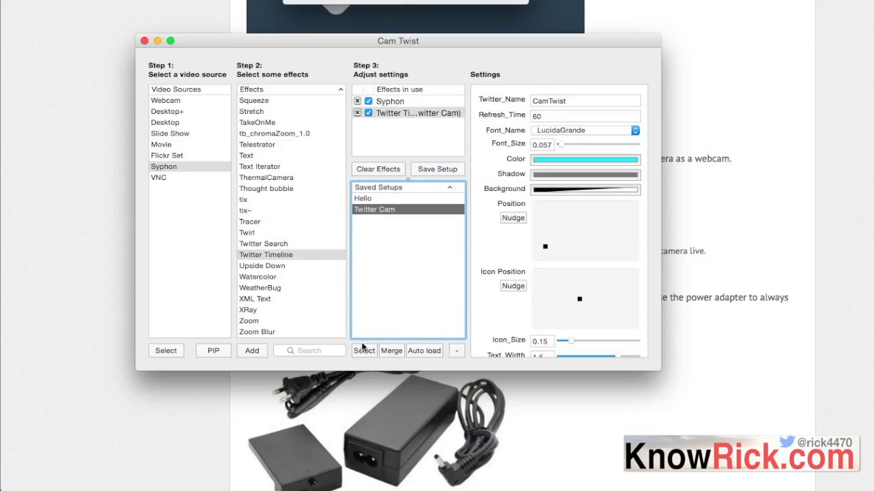
pyautogui.click(427, 351)
pyautogui.click(417, 231)
pyautogui.click(401, 210)
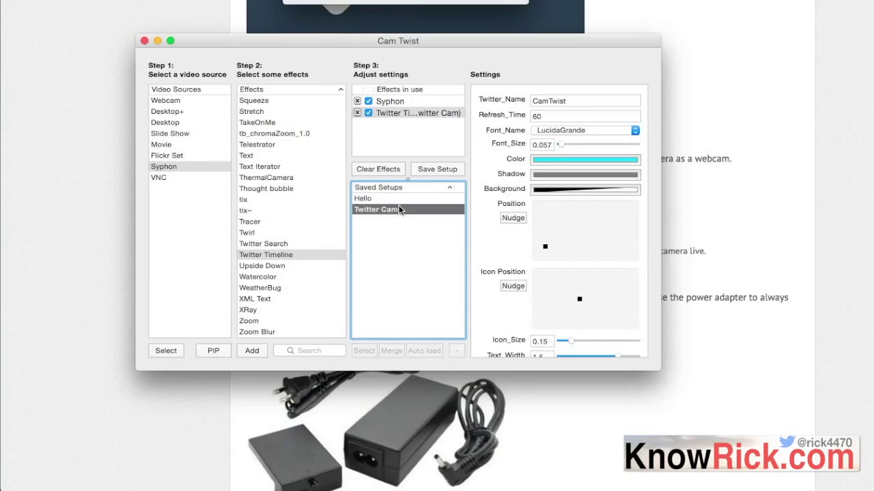
pyautogui.click(399, 202)
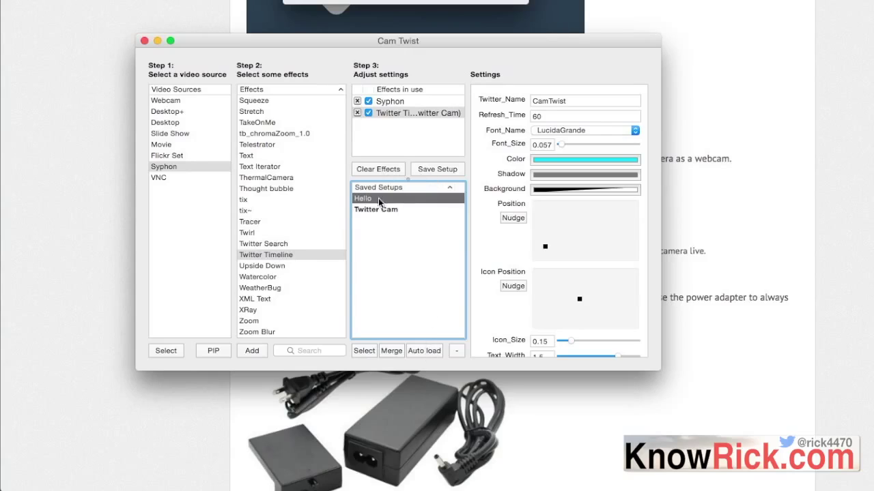
pyautogui.click(382, 209)
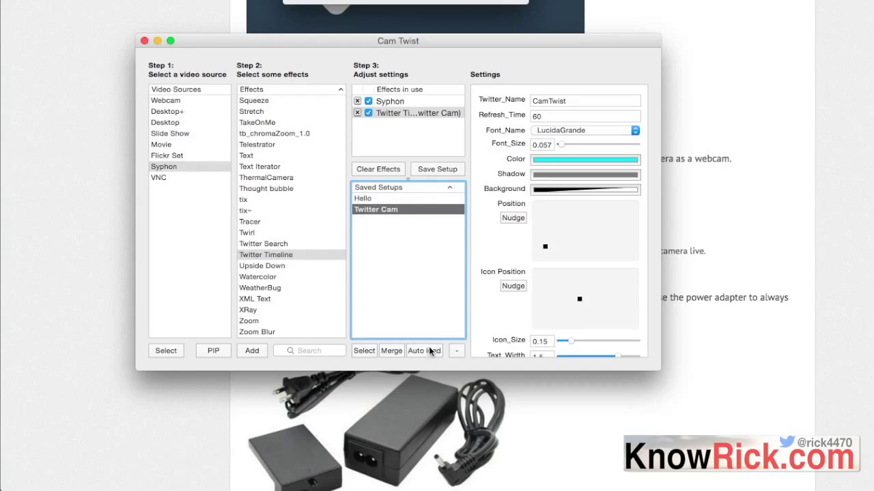
pyautogui.click(437, 304)
pyautogui.click(402, 217)
pyautogui.click(456, 351)
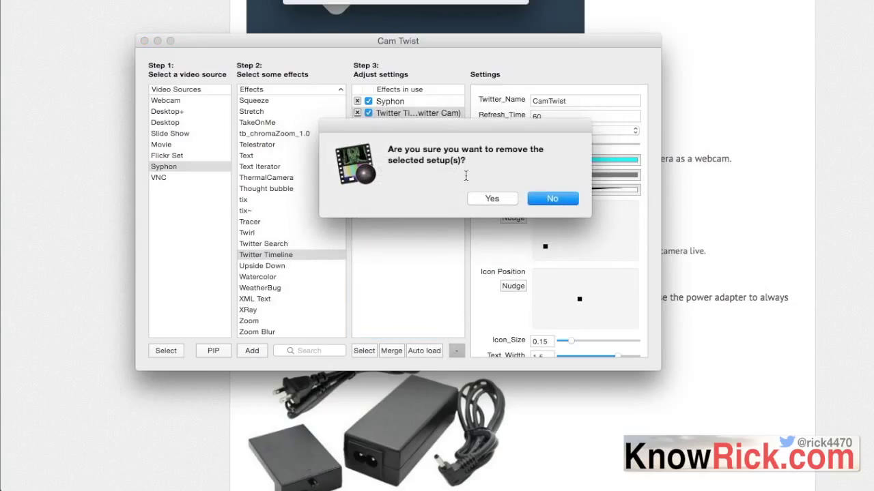
pyautogui.click(492, 198)
# Step: Remove the Hello setup from the saved setups and confirm its removal
pyautogui.click(362, 199)
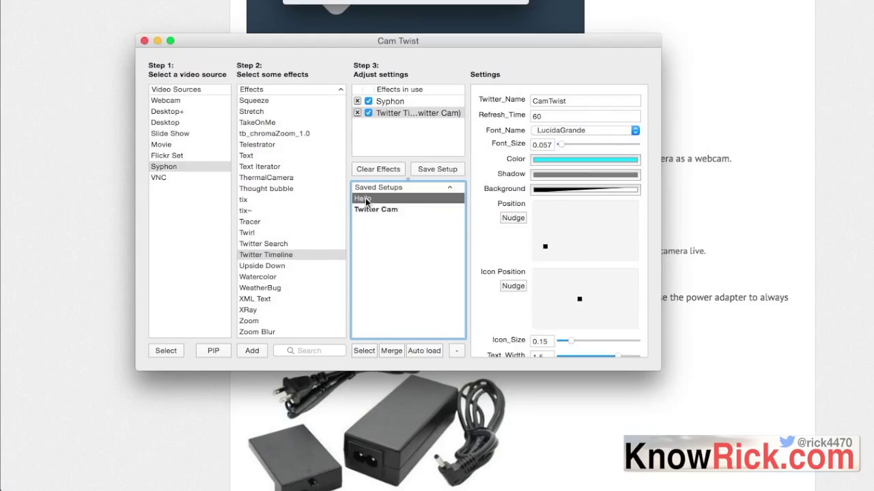
pyautogui.click(457, 351)
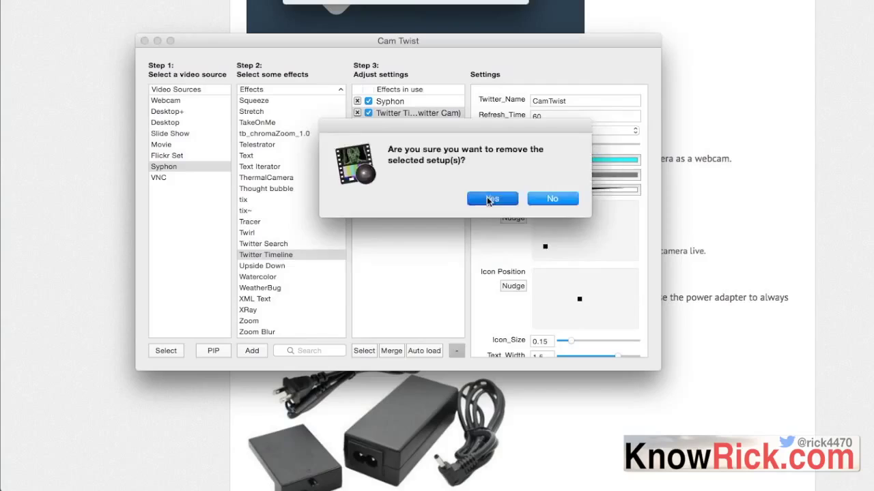
pyautogui.click(493, 199)
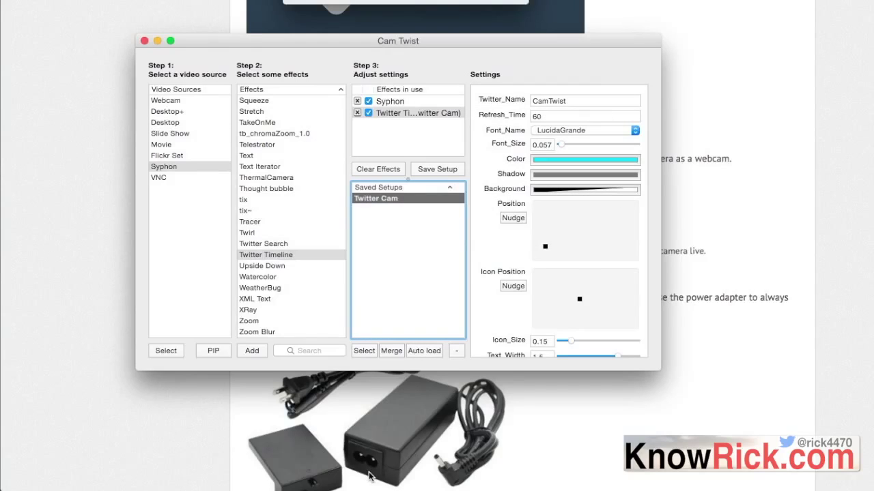
# Step: Review the settings of the Syphon and Twitter Timeline entries in use, and minimize the CamTwist window
pyautogui.click(398, 101)
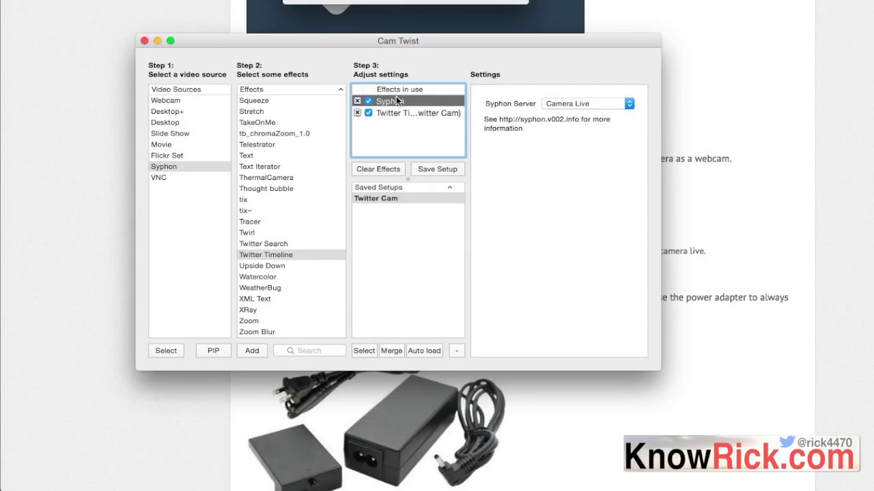
pyautogui.click(393, 113)
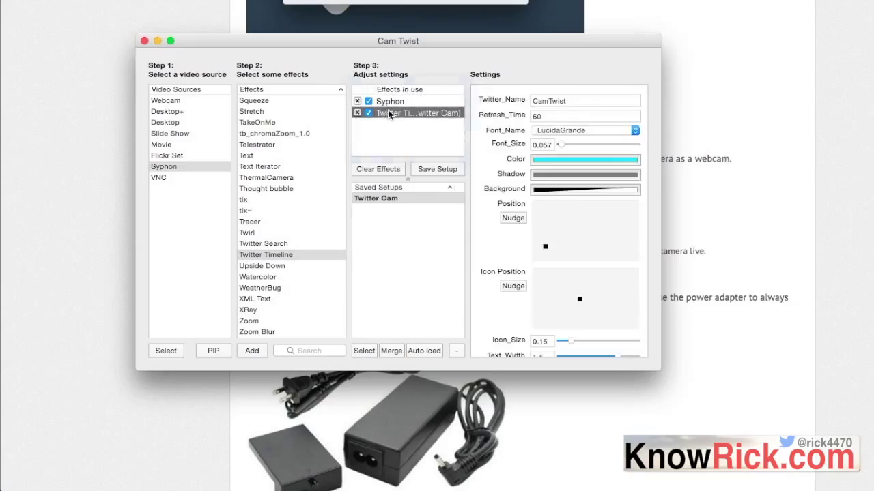
pyautogui.click(392, 103)
pyautogui.click(392, 111)
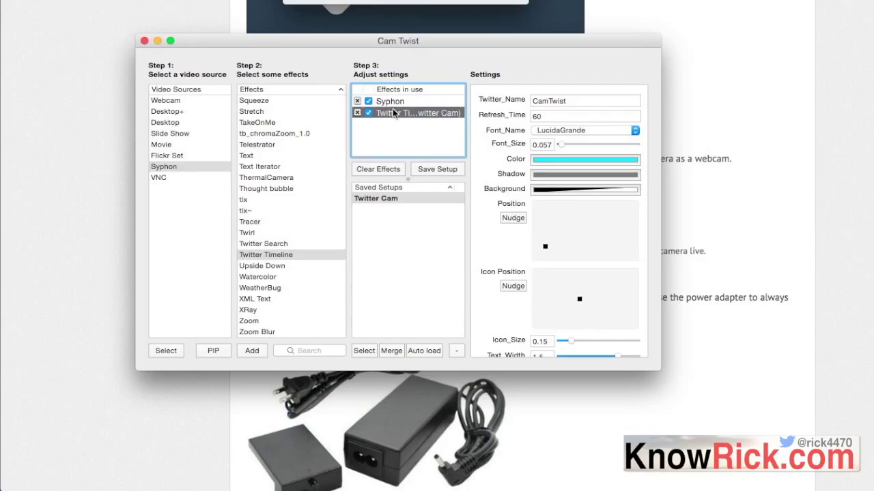
pyautogui.click(422, 102)
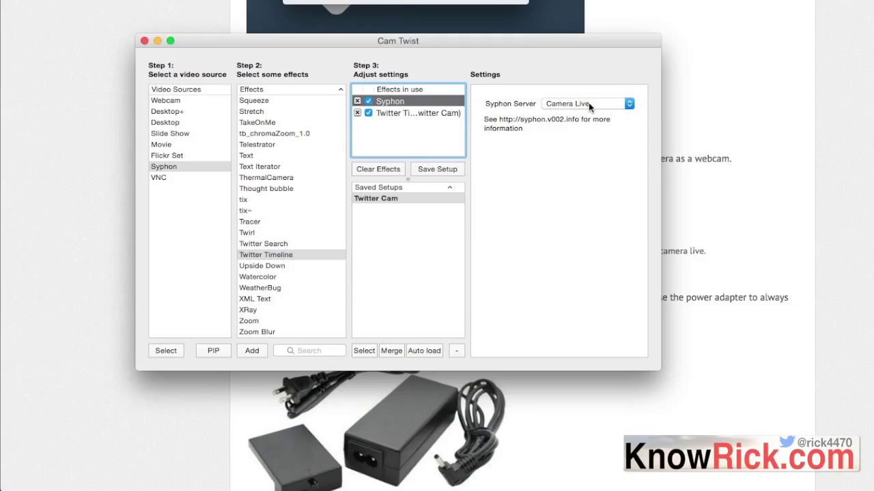
pyautogui.click(156, 42)
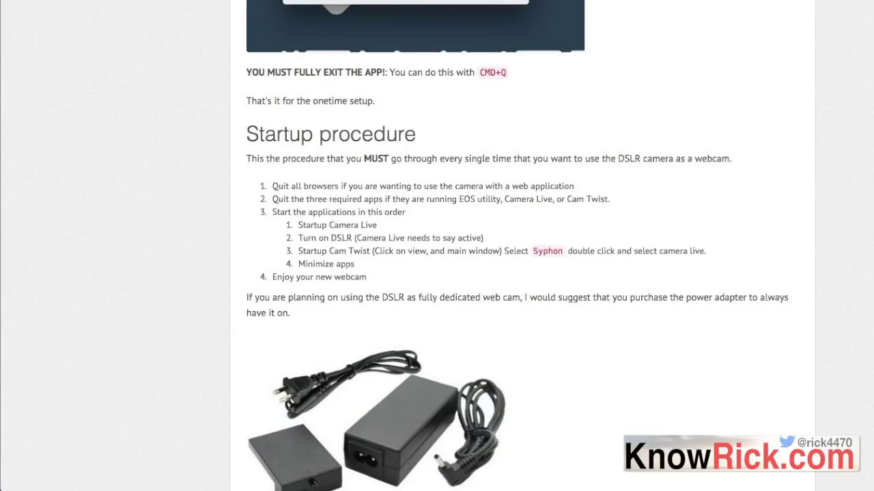
# Step: Launch Photo Booth to preview the webcam feed with the Twitter overlay, and quit it
pyautogui.click(456, 191)
pyautogui.press('super+space')
pyautogui.write('photo b')
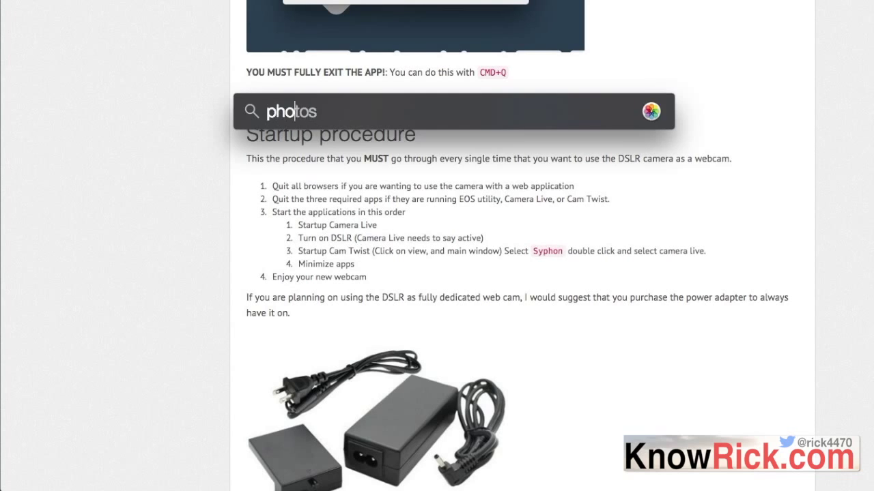
pyautogui.press('Return')
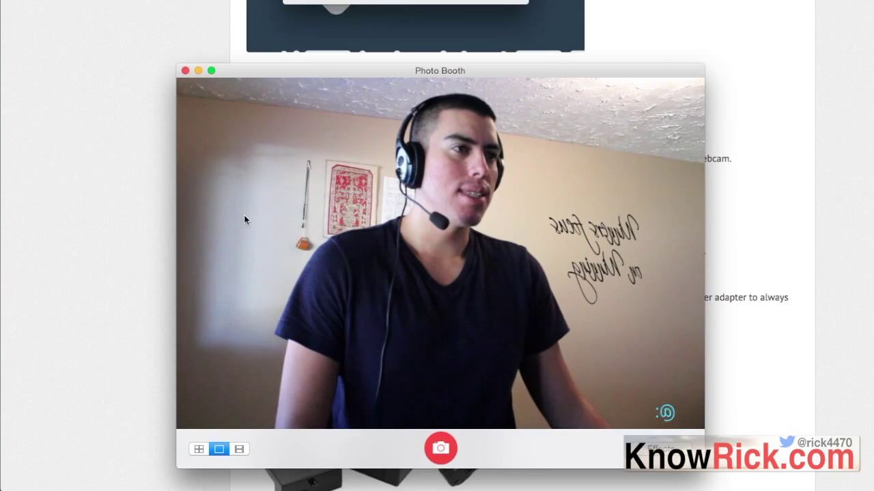
pyautogui.press('super+q')
# Step: Switch back to CamTwist, set the Twitter Timeline effect's Twitter_Name to the account username, and minimize the window
pyautogui.press('super+Tab')
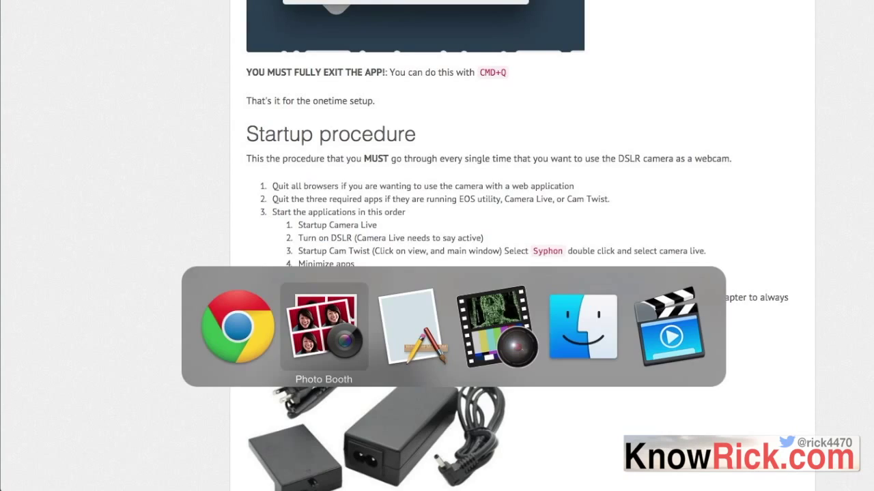
pyautogui.press('super+Tab')
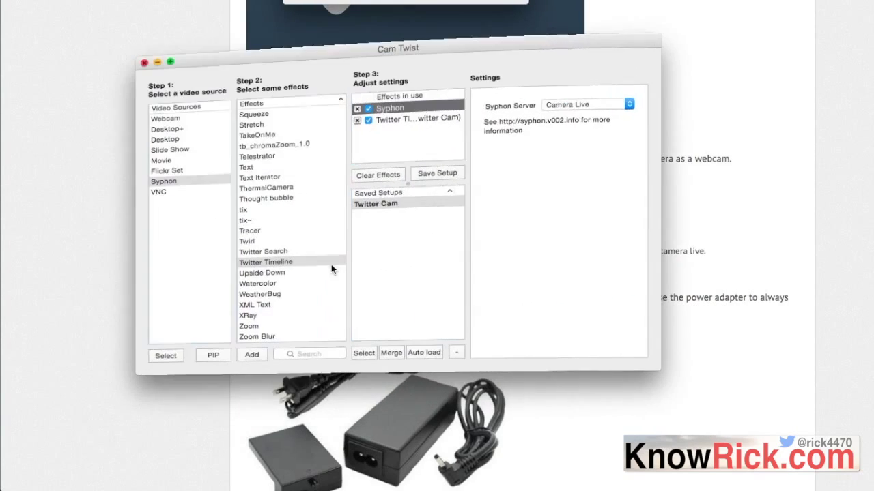
pyautogui.click(429, 103)
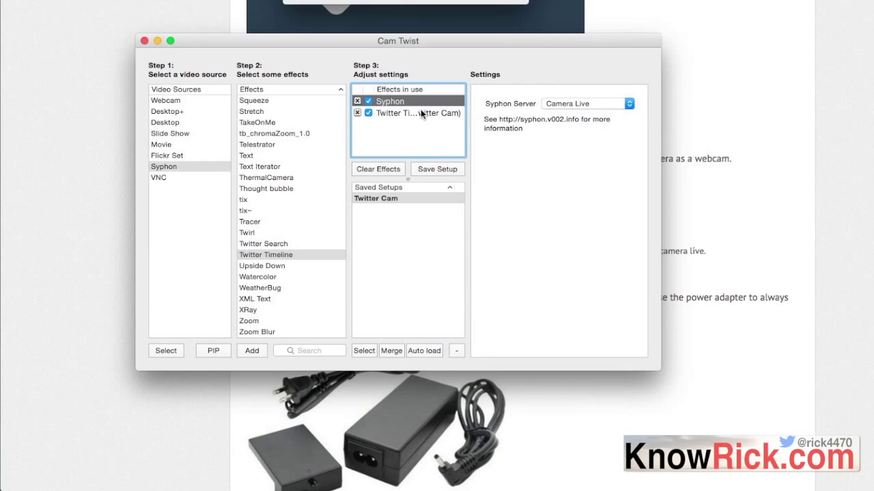
pyautogui.click(421, 114)
pyautogui.press('Tab')
pyautogui.write('r')
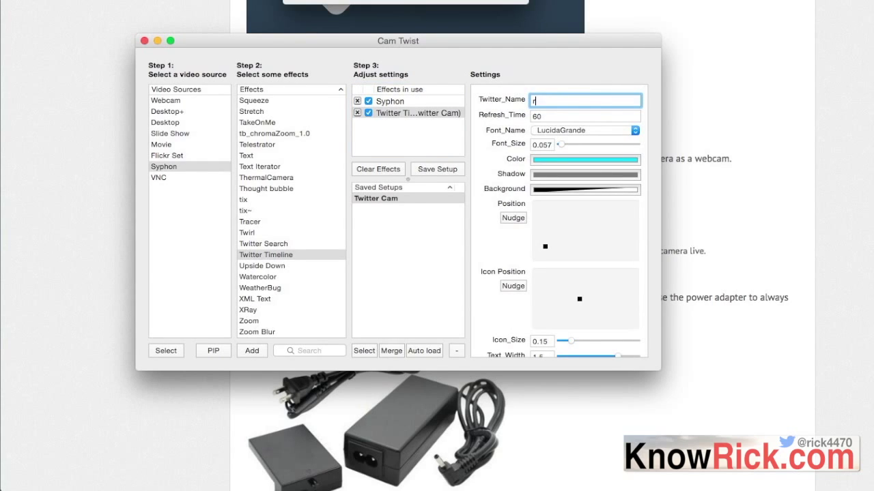
pyautogui.click(553, 115)
pyautogui.click(416, 285)
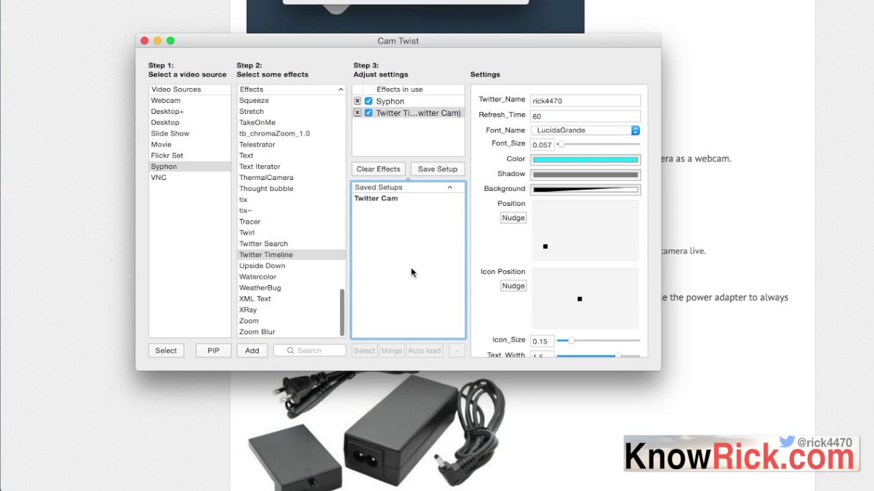
pyautogui.click(387, 112)
pyautogui.click(378, 199)
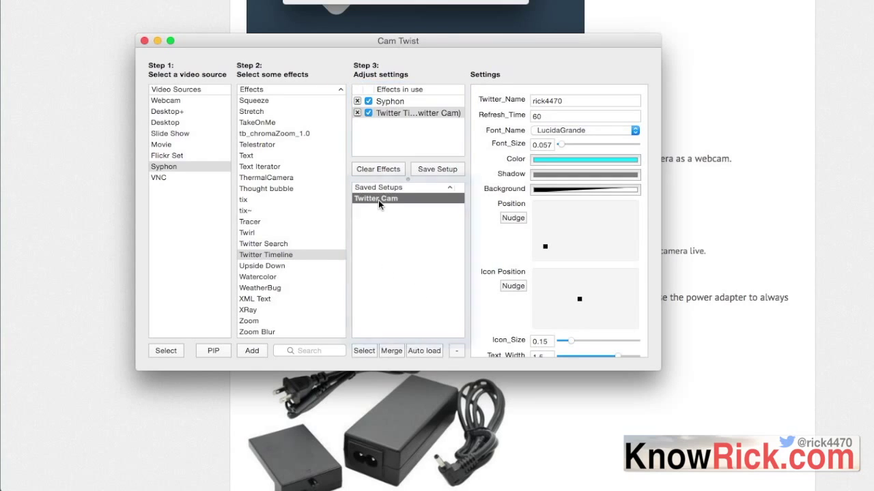
pyautogui.click(157, 41)
# Step: Restart Photo Booth to check the Twitter overlay with the changed username in the webcam feed
pyautogui.press('super+Tab')
pyautogui.press('super+Tab')
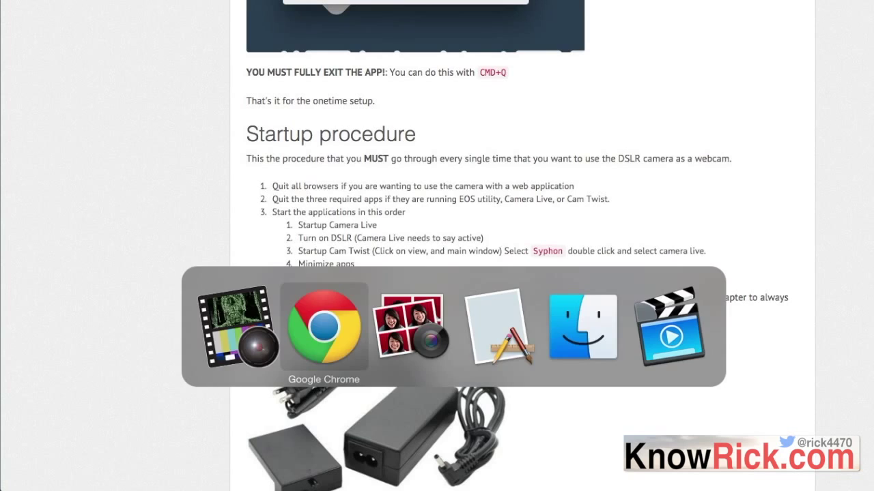
pyautogui.press('super+q')
pyautogui.press('super+space')
pyautogui.write('phot')
pyautogui.press('Return')
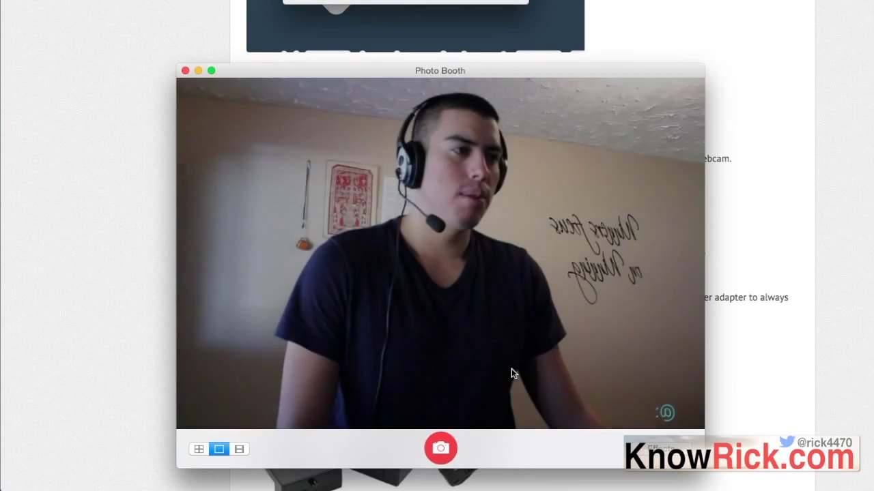
pyautogui.press('super+q')
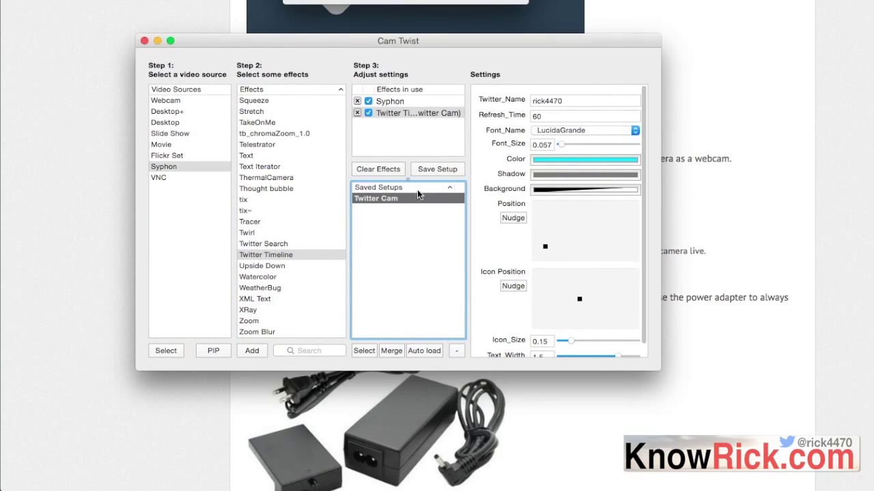
# Step: In CamTwist, reload the saved Twitter Cam setup and enter the account username as the Twitter Timeline's Twitter_Name
pyautogui.click(403, 114)
pyautogui.click(404, 127)
pyautogui.click(405, 114)
pyautogui.click(364, 351)
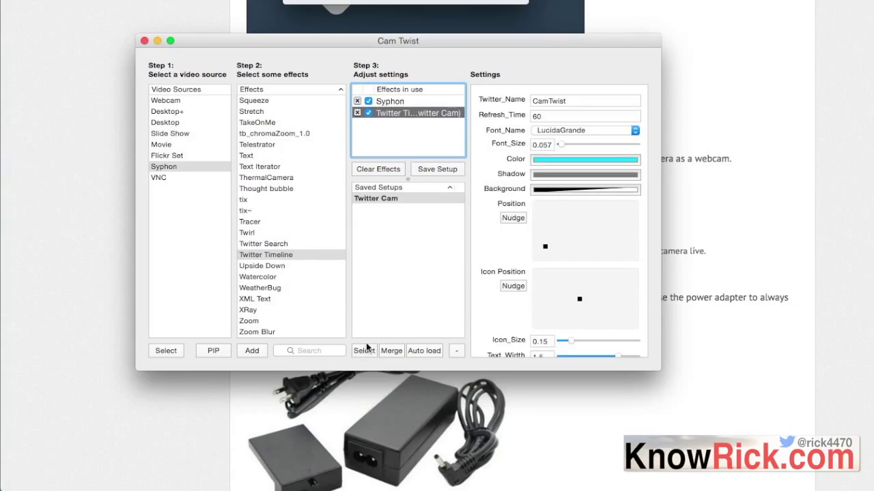
pyautogui.click(591, 102)
pyautogui.write('rick4470')
pyautogui.press('Return')
pyautogui.scroll(-3, 587, 164)
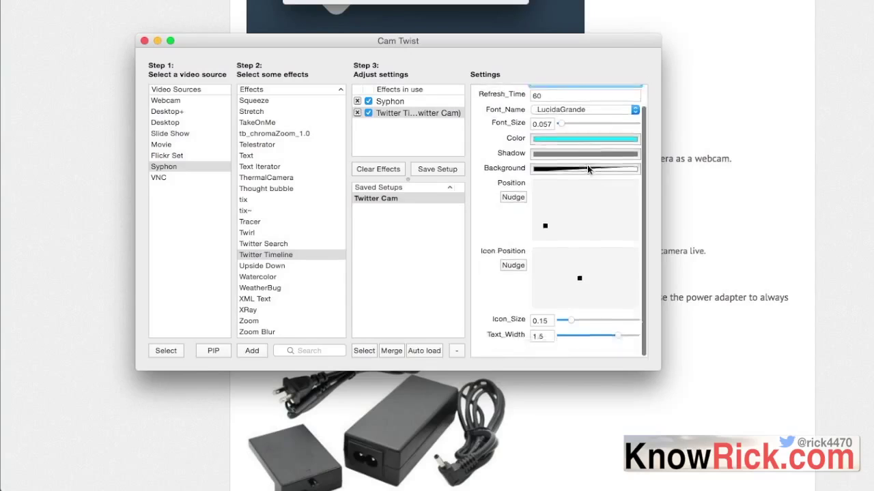
pyautogui.scroll(3, 591, 164)
# Step: Set the Twitter Timeline effect's Refresh_Time to 1 and minimize the CamTwist window
pyautogui.doubleClick(579, 115)
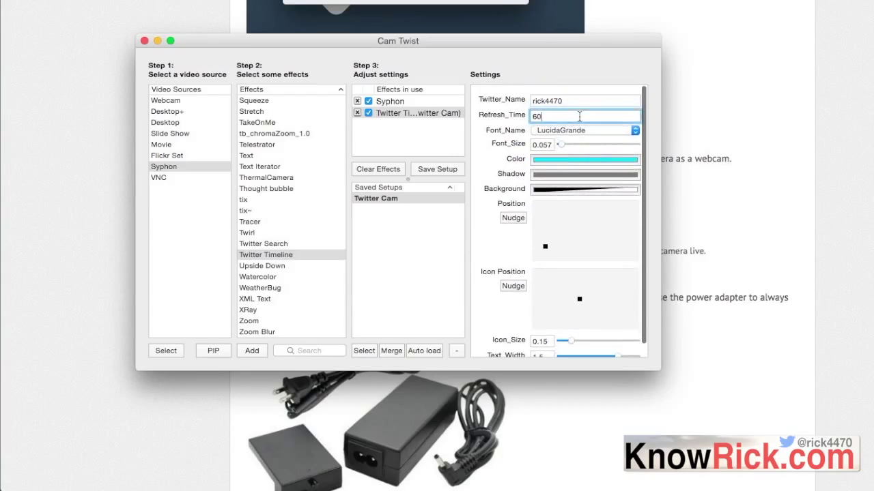
pyautogui.write('10')
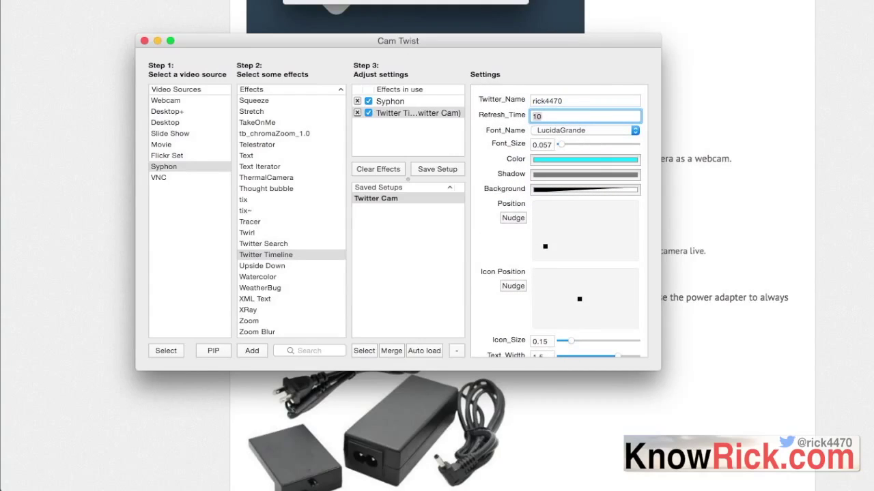
pyautogui.doubleClick(584, 100)
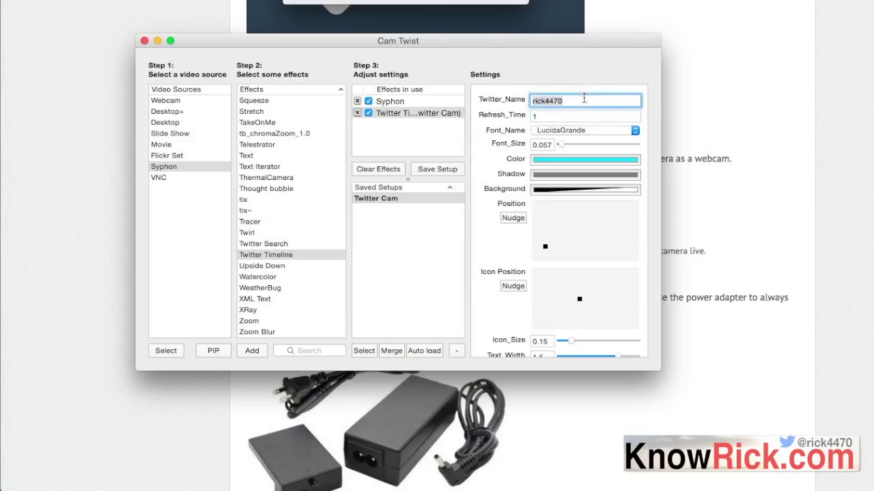
pyautogui.click(420, 276)
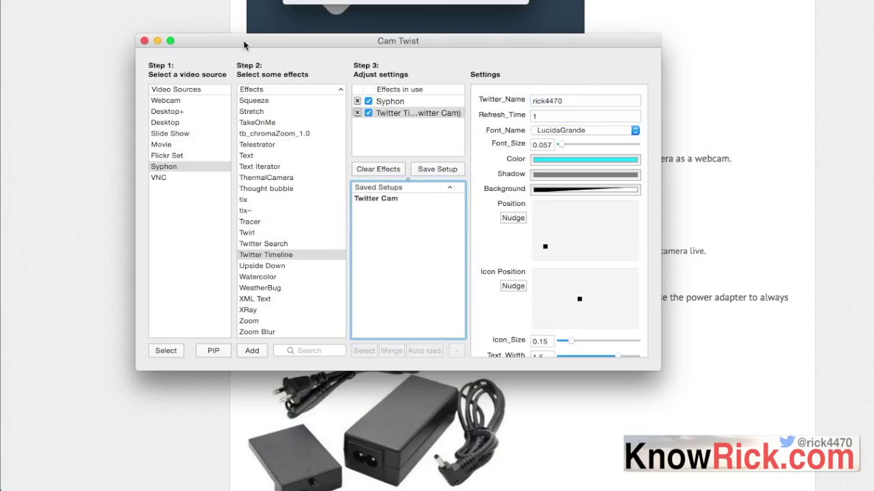
pyautogui.click(158, 41)
# Step: Close and relaunch Photo Booth to view the webcam feed with the shortened Twitter refresh time, and quit it
pyautogui.press('super+Tab')
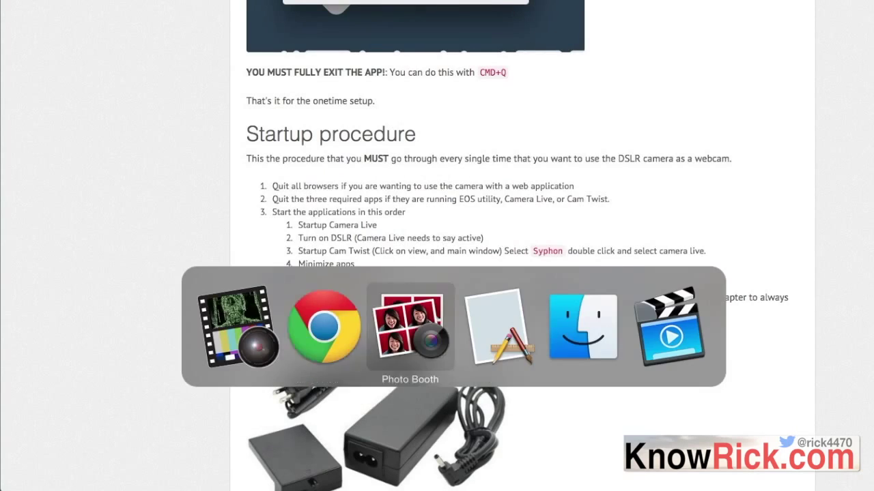
pyautogui.press('super+Tab')
pyautogui.click(184, 70)
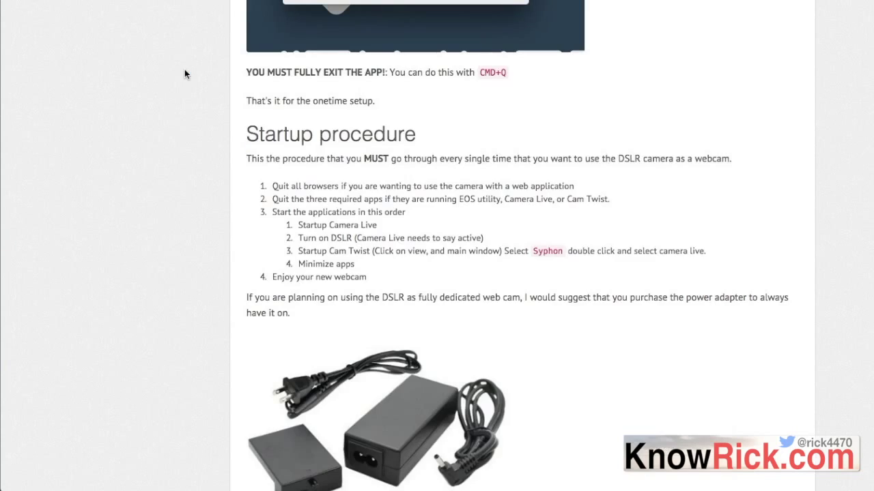
pyautogui.press('super+space')
pyautogui.write('photo')
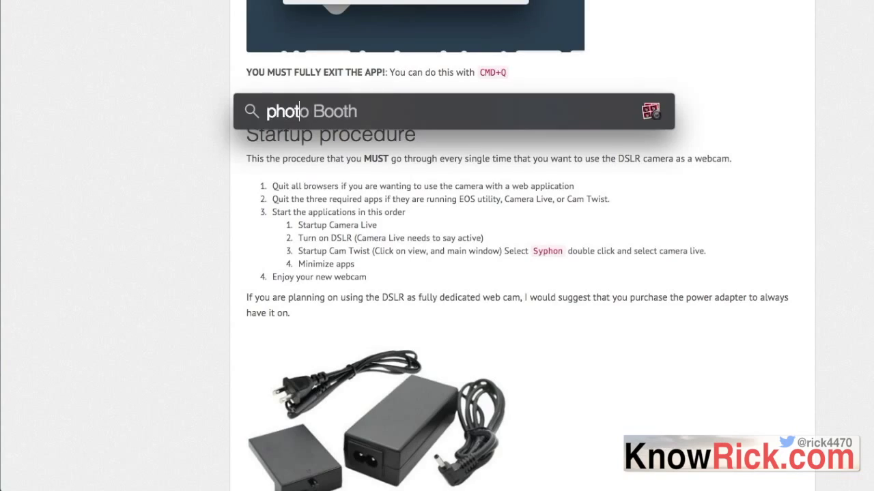
pyautogui.press('Return')
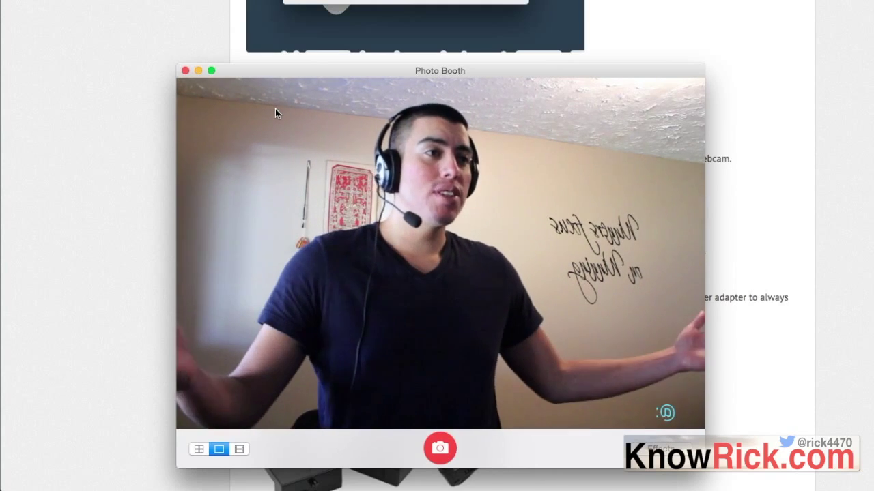
pyautogui.press('super+q')
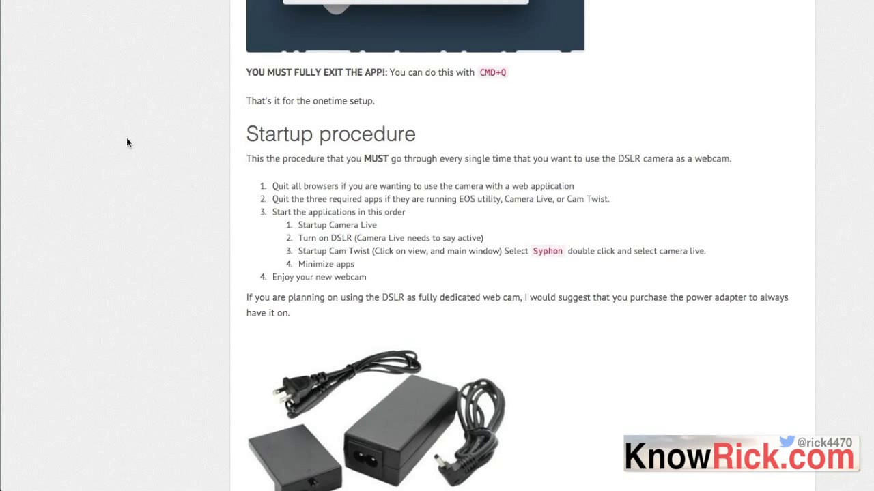
# Step: In the Chrome setup guide, follow the power adapter's Buy Now link and view its Amazon product details
pyautogui.scroll(-5, 253, 171)
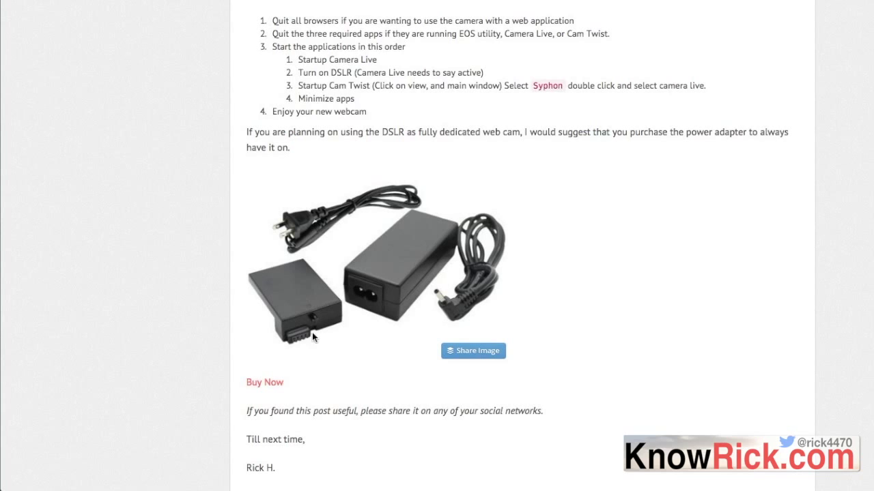
pyautogui.click(273, 383)
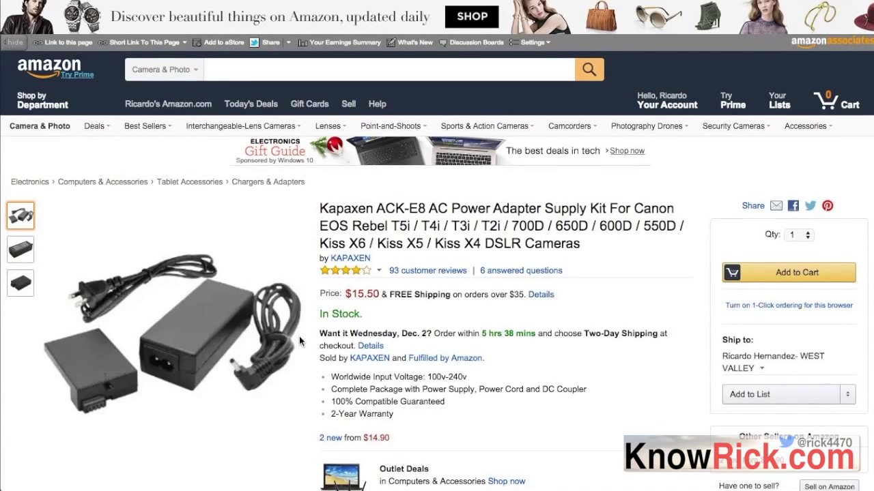
pyautogui.scroll(-2, 299, 336)
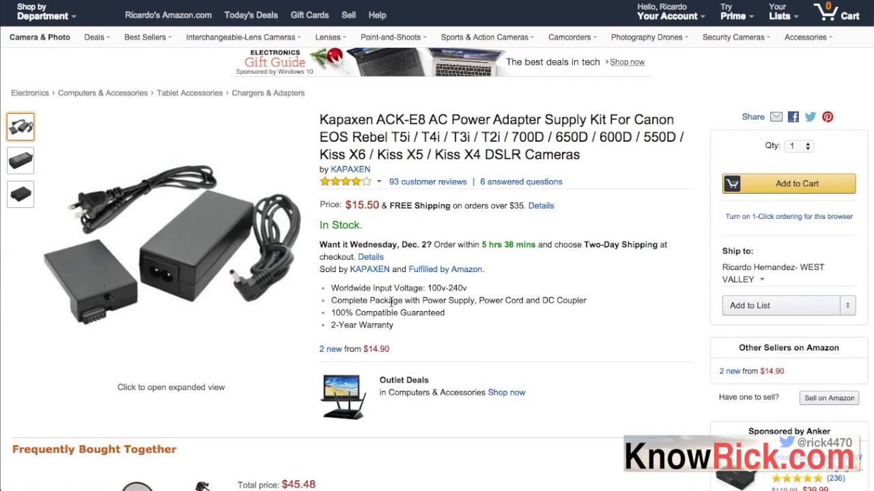